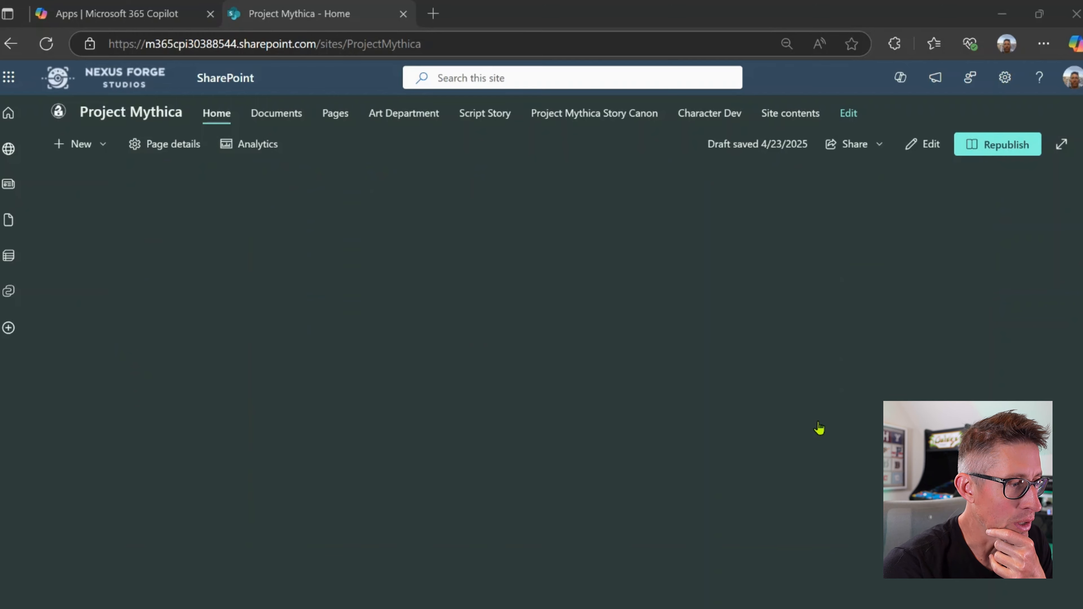
Look over the Project Mythica home page and open the Character Dev library.
scroll(819, 428, "down", 6)
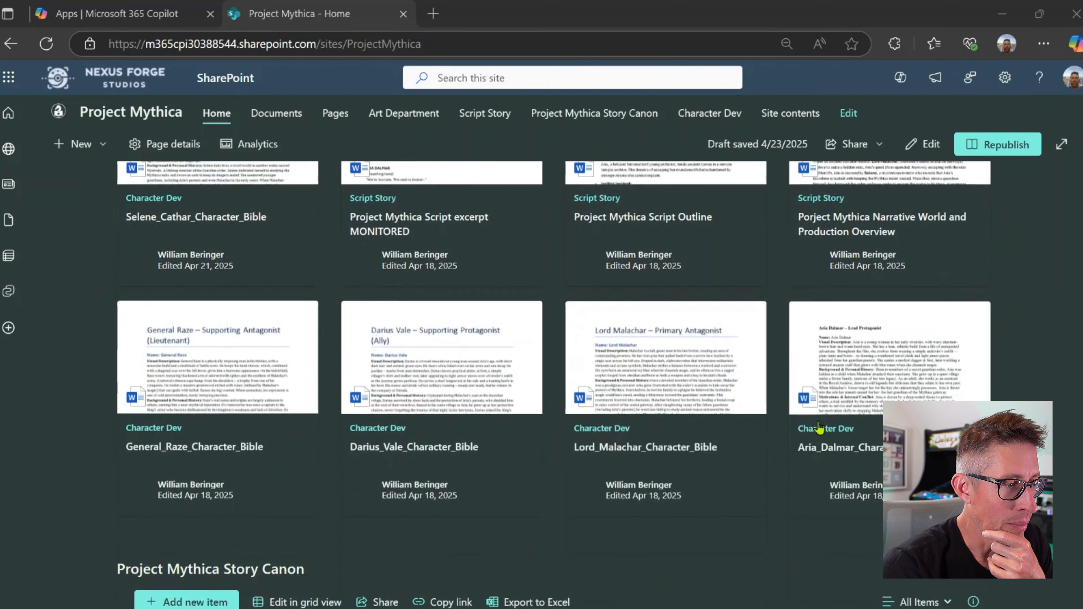
scroll(819, 428, "down", 4)
scroll(819, 428, "down", 10)
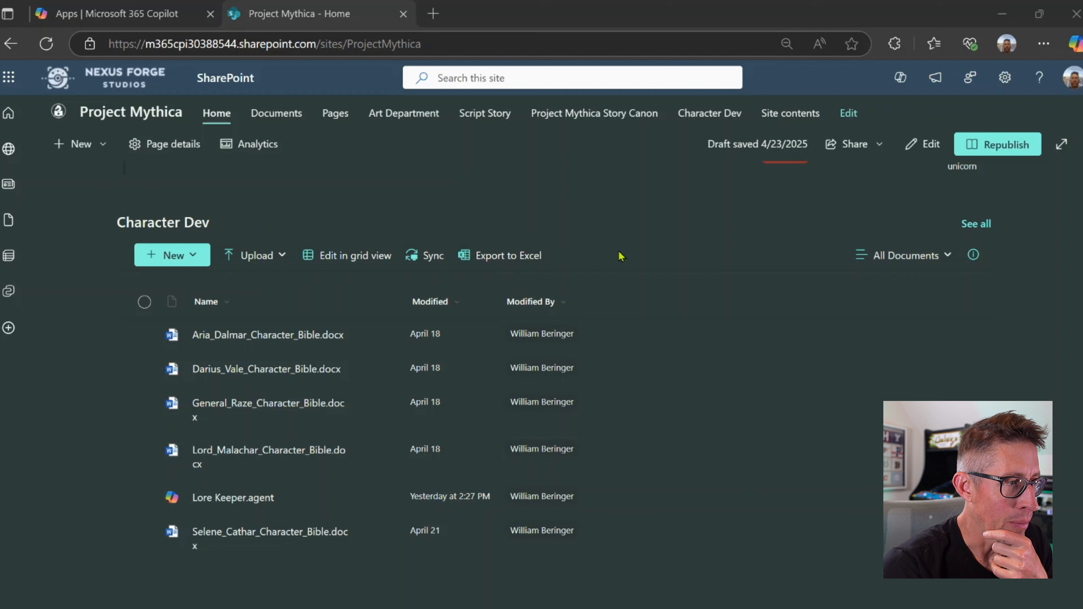
left_click(706, 114)
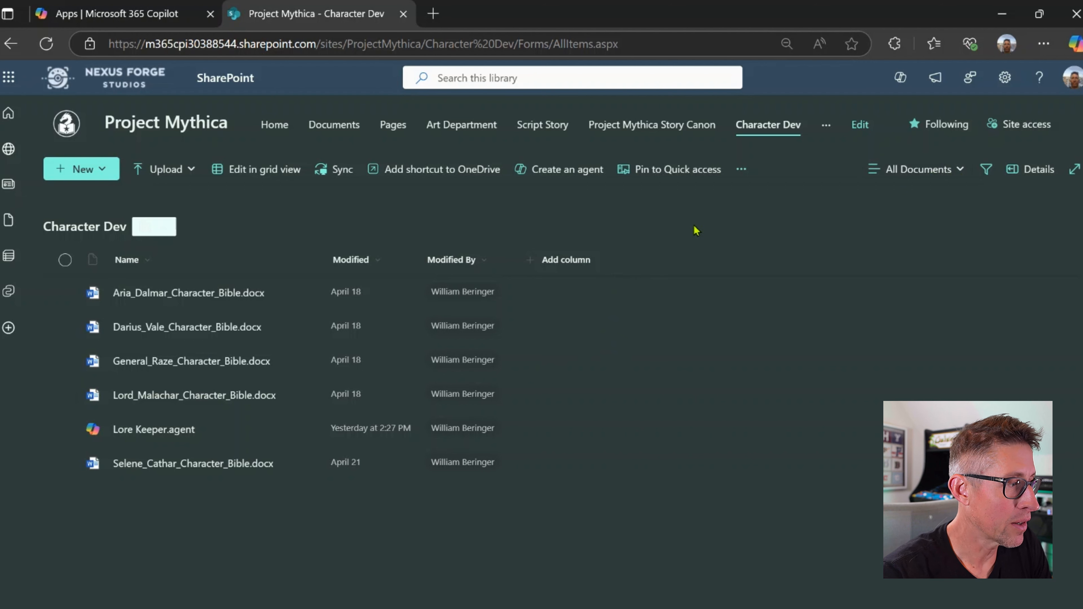
Open Aria_Dalmar_Character_Bible.docx, read its visual description, background, motivations and relationships sections, and close it.
left_click(198, 294)
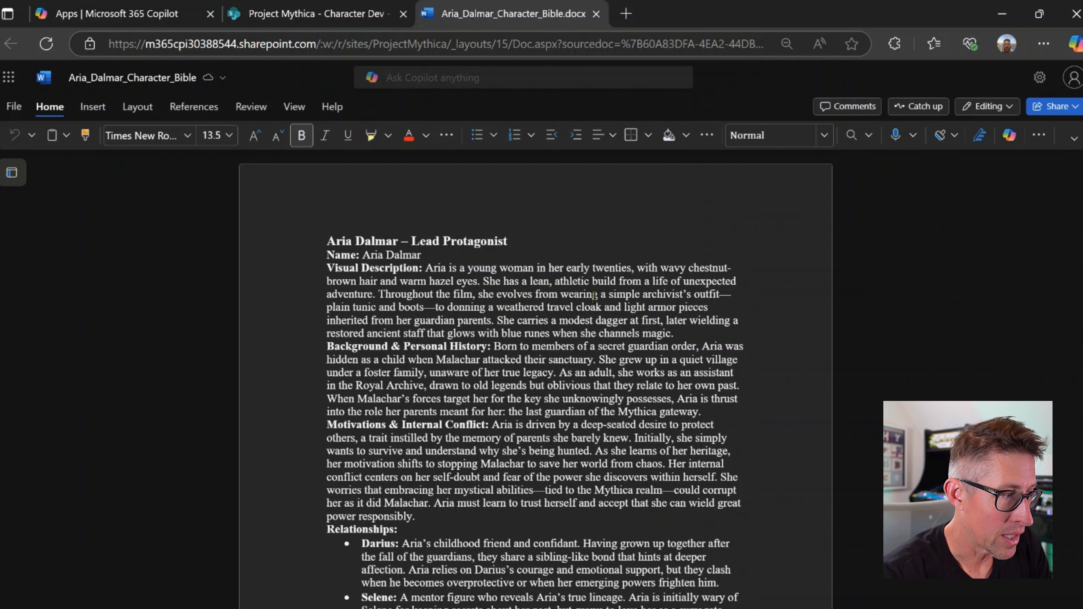
left_click_drag(384, 282, 582, 294)
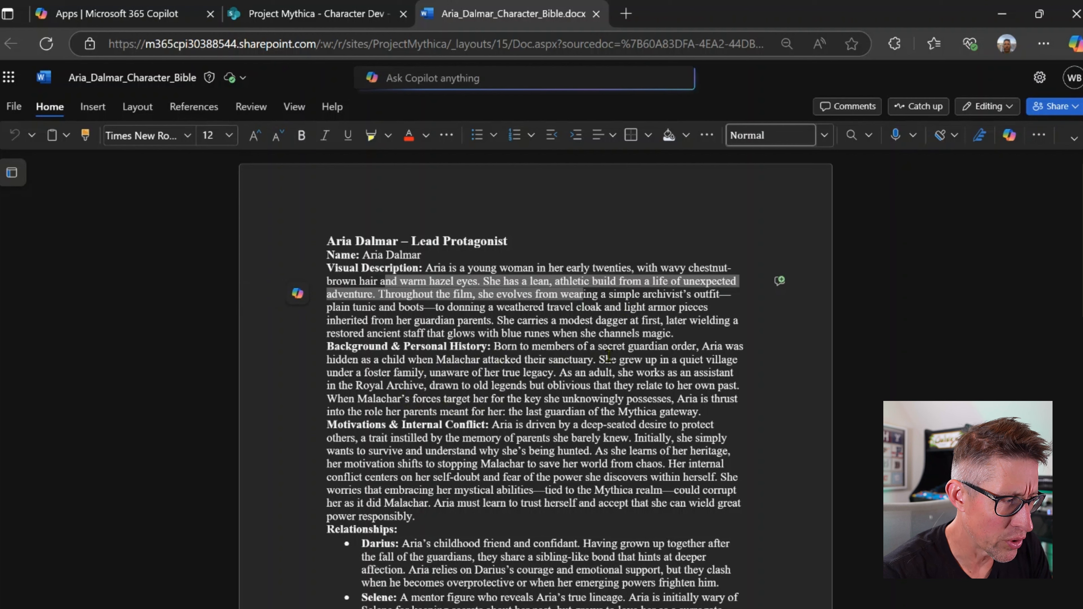
left_click_drag(499, 357, 647, 467)
scroll(613, 512, "down", 1)
scroll(613, 512, "down", 3)
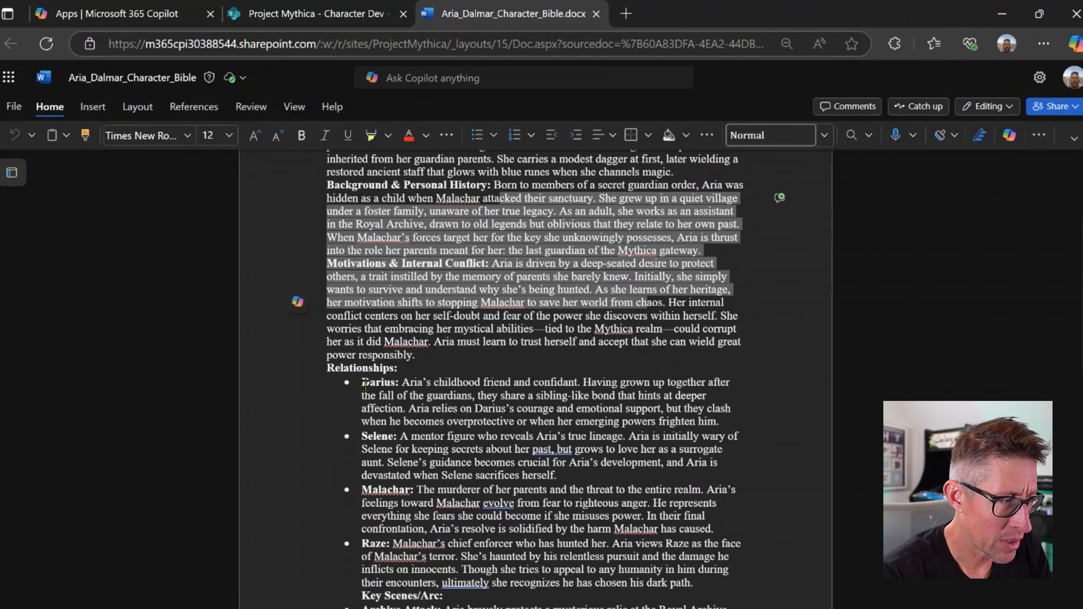
left_click_drag(365, 386, 622, 411)
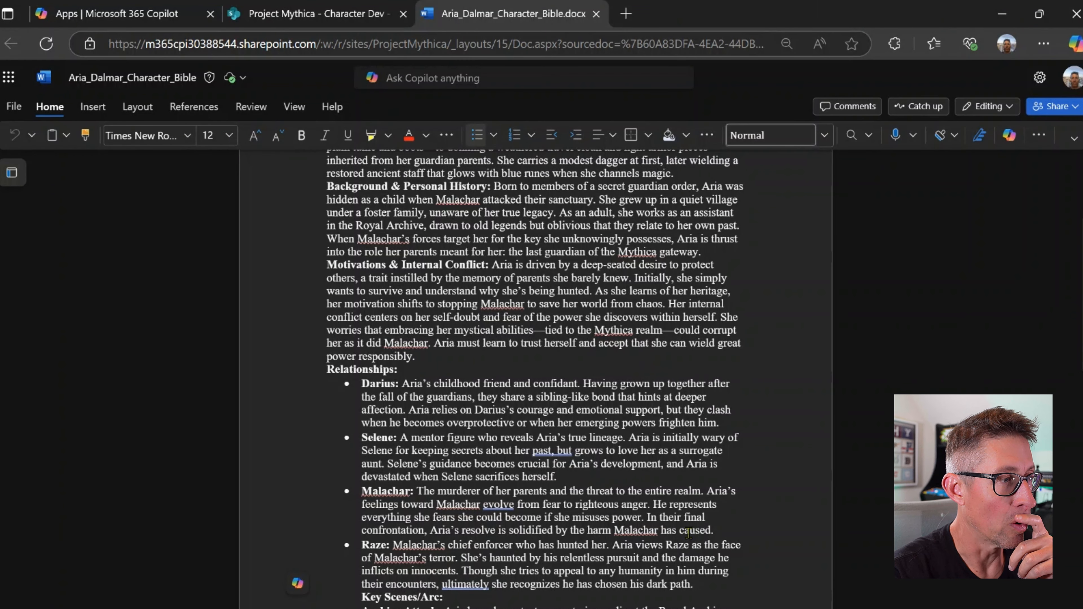
left_click(597, 15)
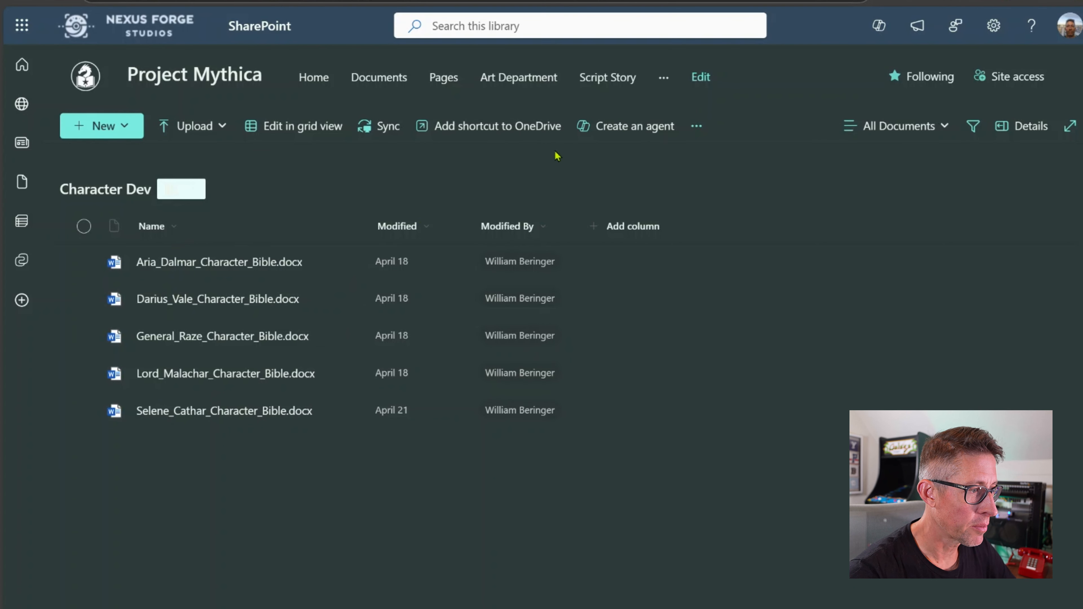
Create an agent from the Character Dev library and open its chat.
left_click(647, 135)
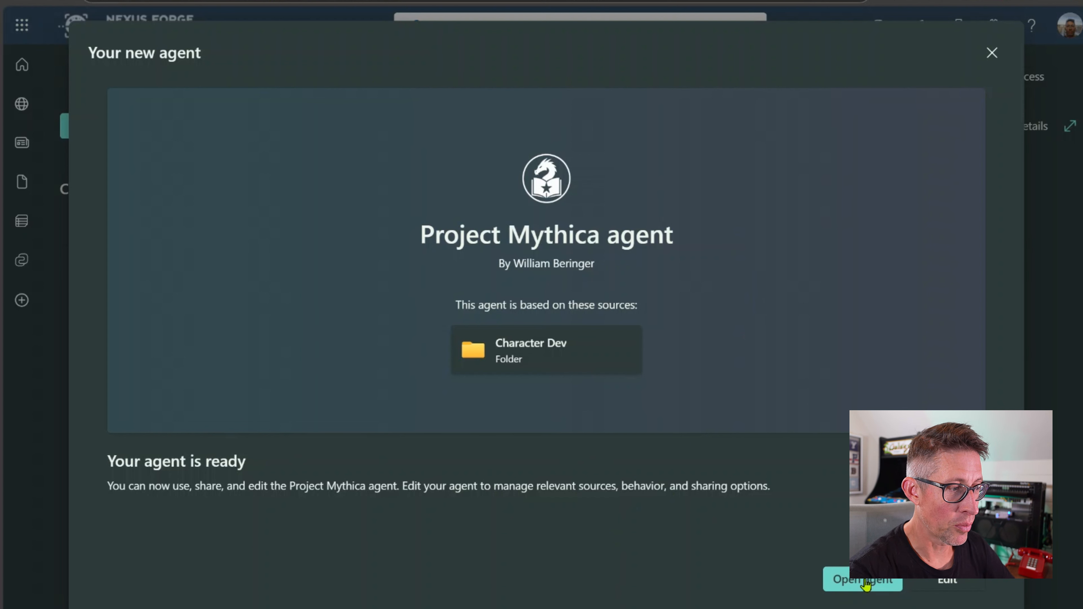
key("Escape")
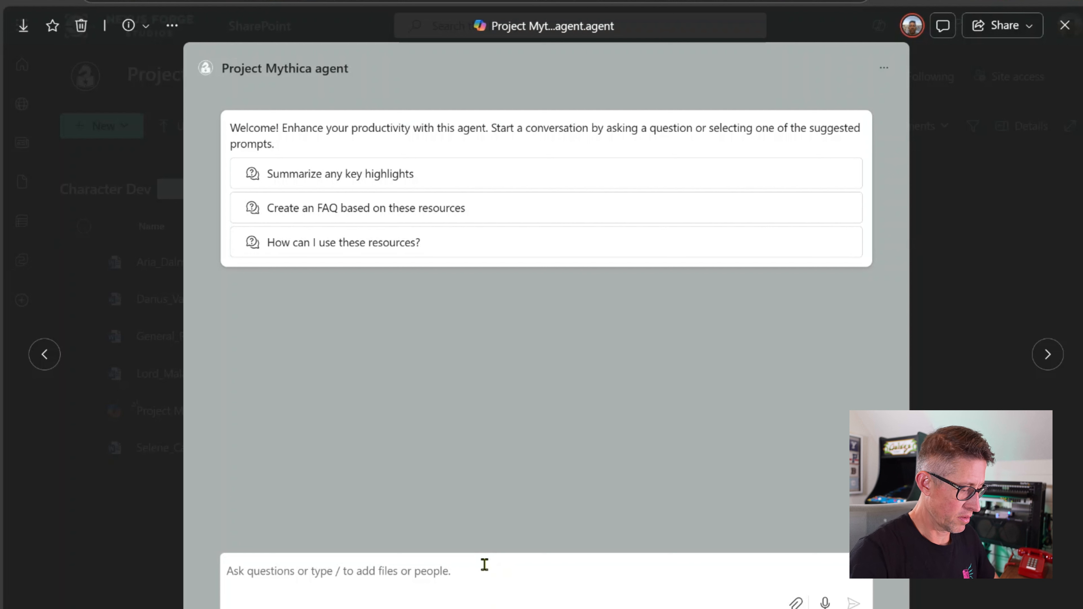
Ask the agent "Tell me about Lord Malachar...where is he from?" and expand the answer's references.
type("Tell me about Lord Malachar")
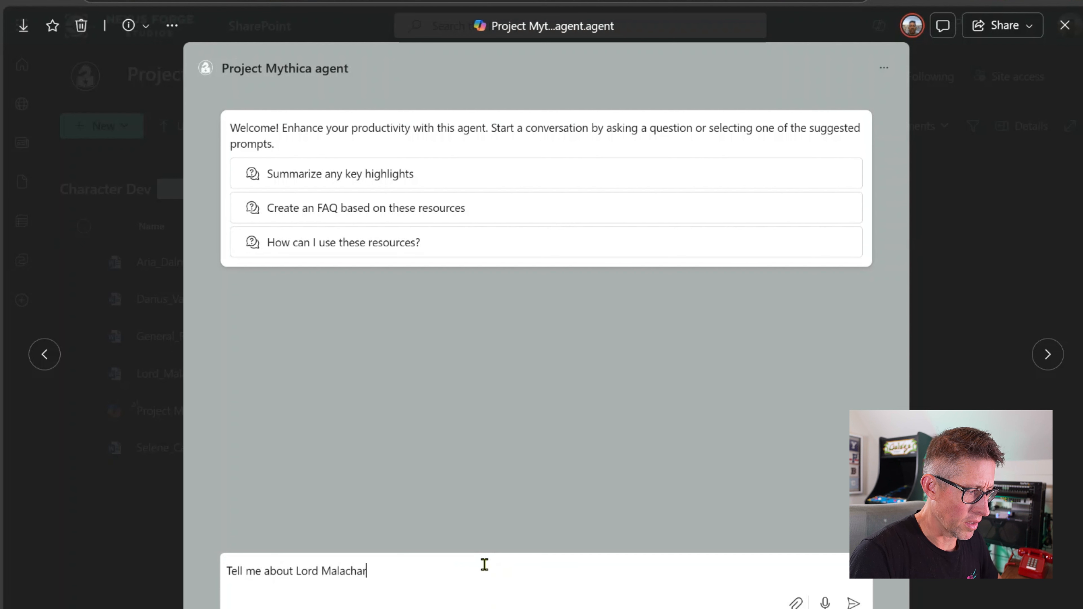
type("...where is h")
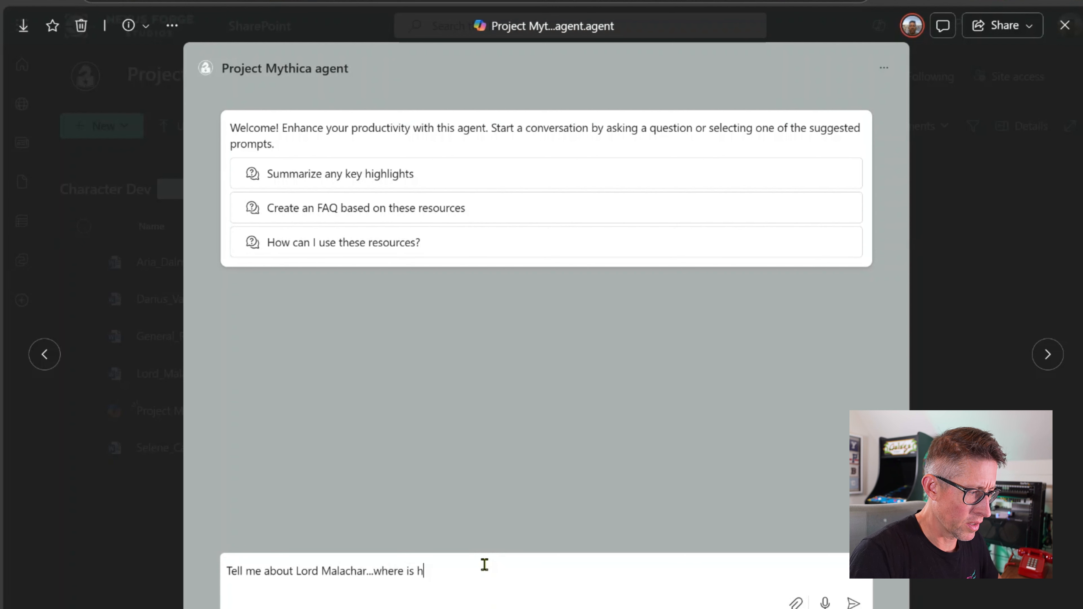
type("e from?")
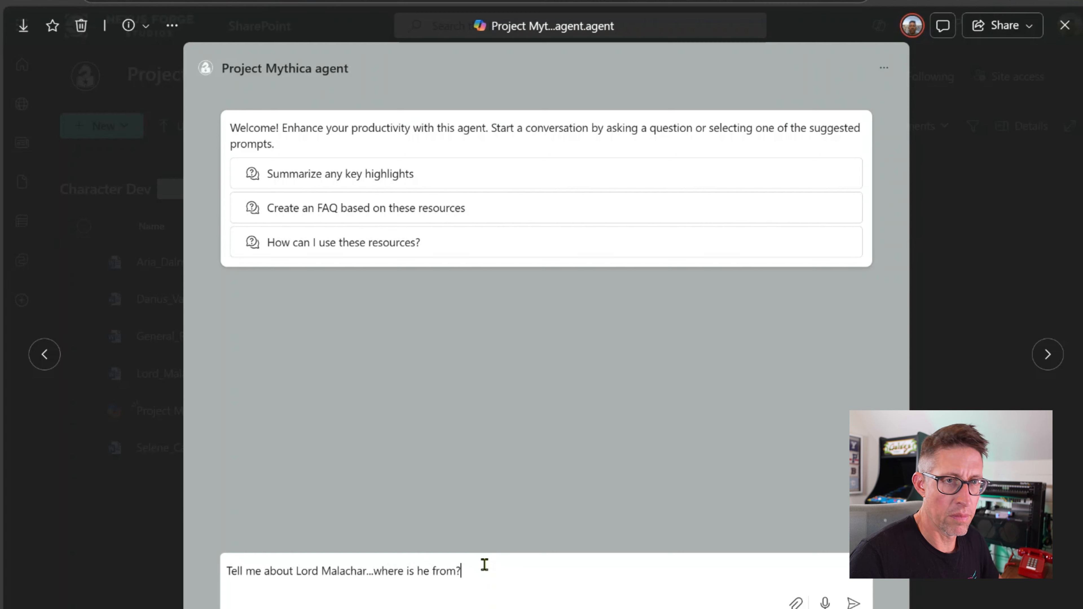
key("Return")
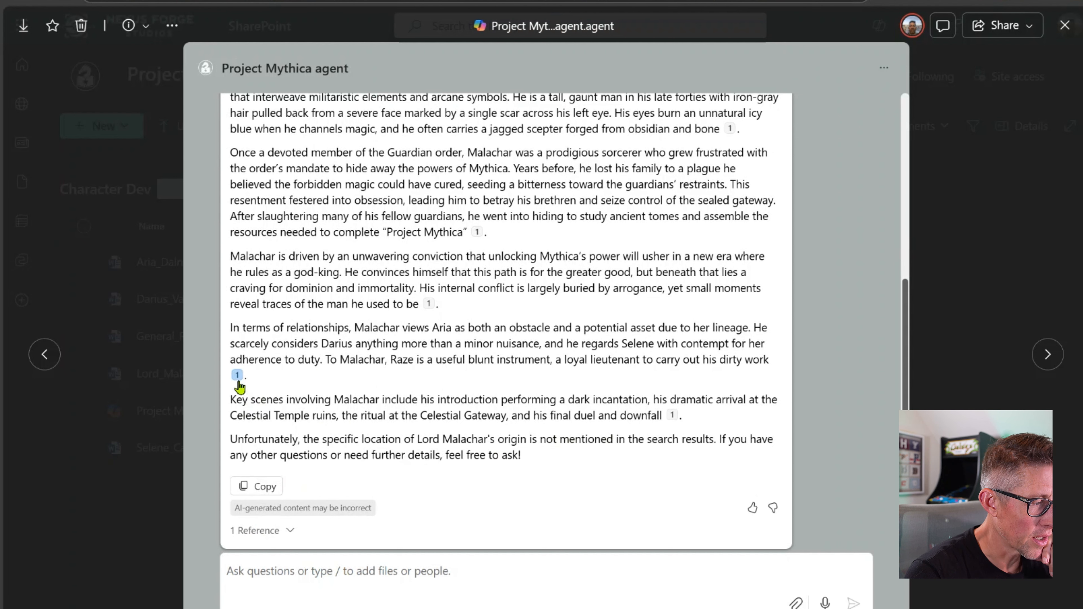
left_click(290, 531)
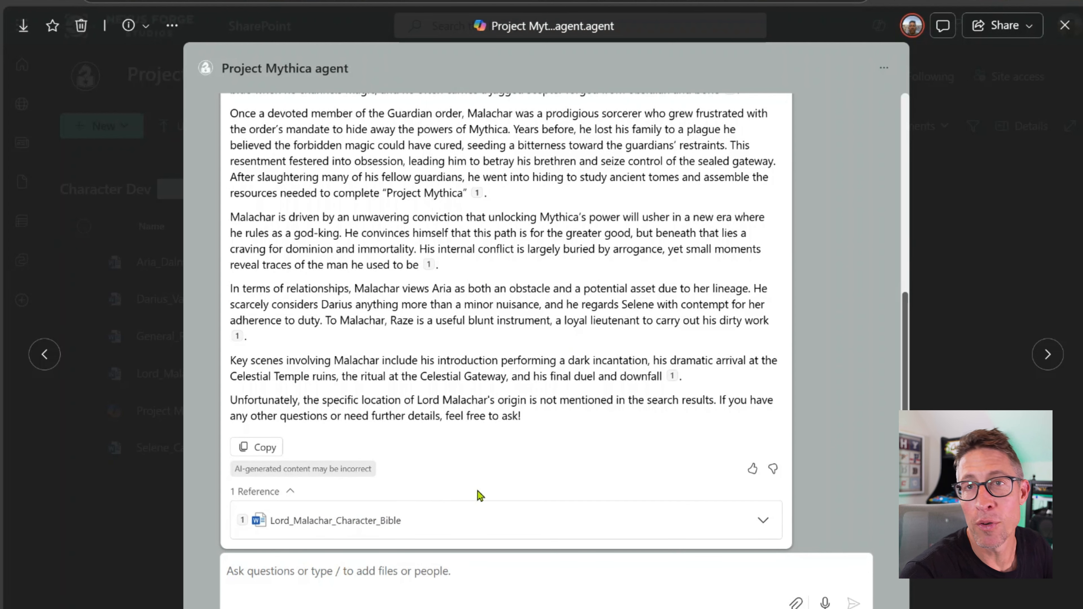
Ask the agent "Compare and contrast the motivations of Lord Malachar and Darius".
left_click(441, 569)
type("q")
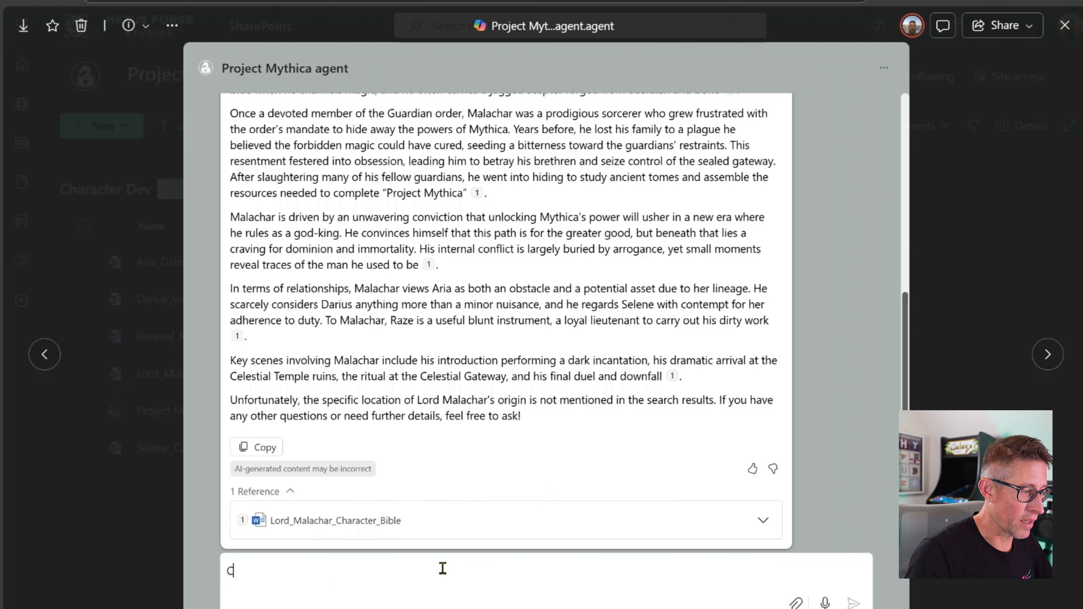
key("BackSpace")
type("Compare an")
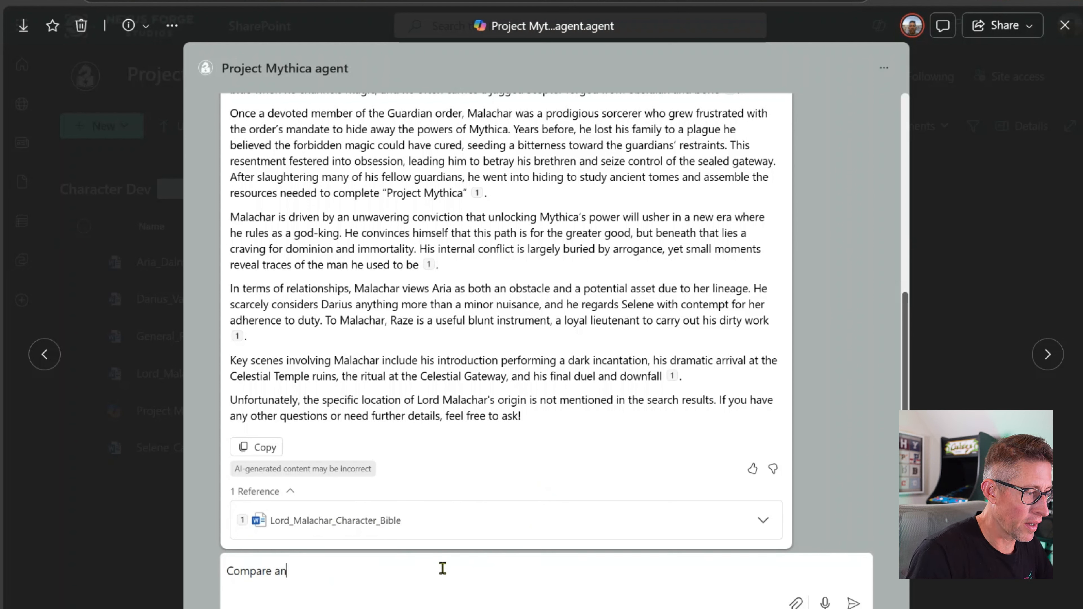
type("d contrast ")
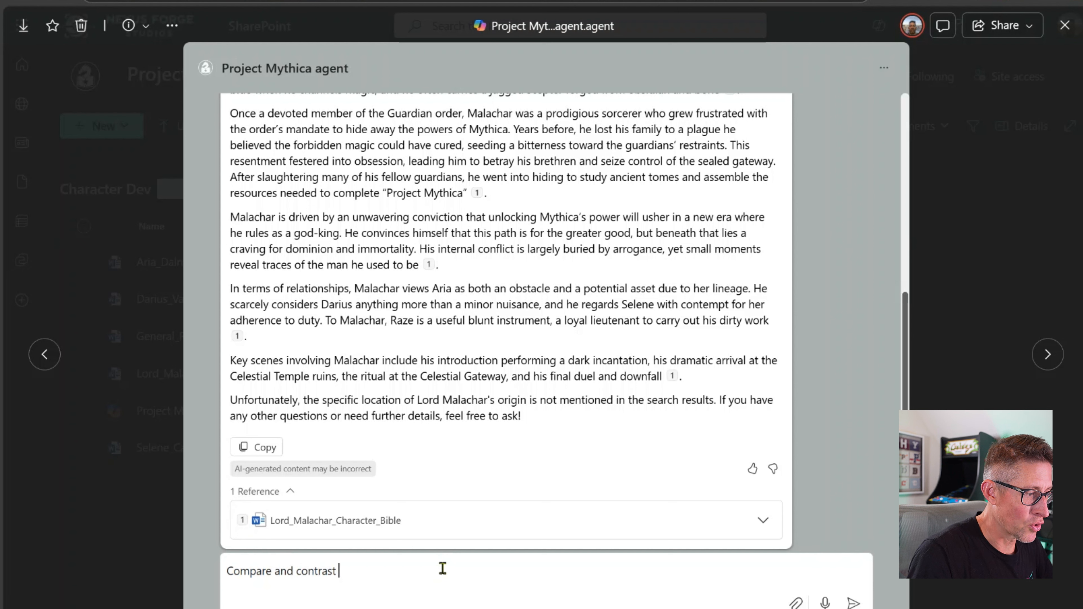
type("the motivations")
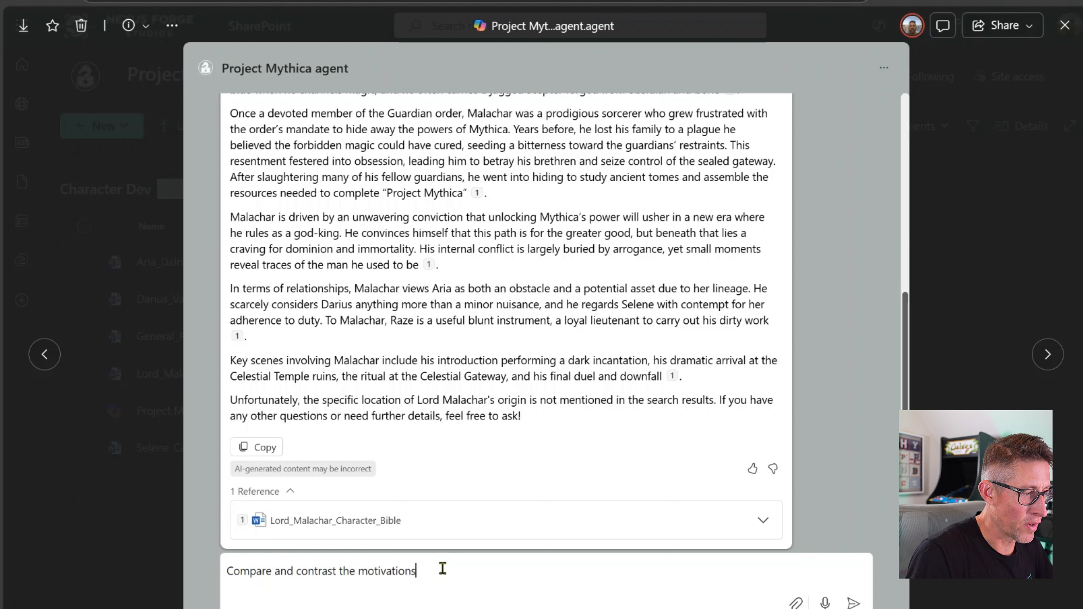
type(" of Lord Malachar a")
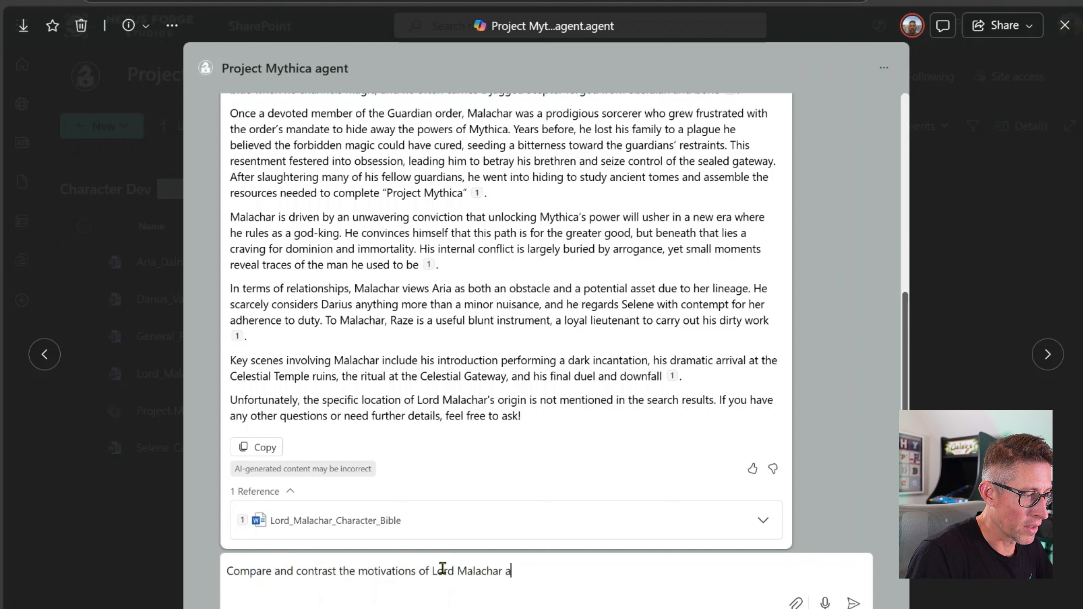
type("nd Dari")
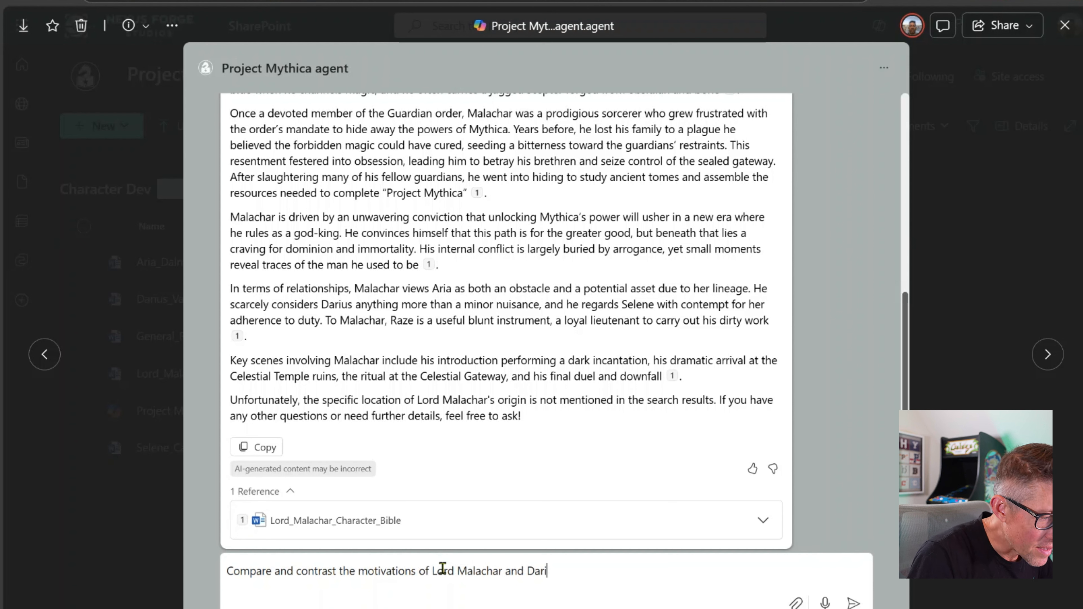
type("us")
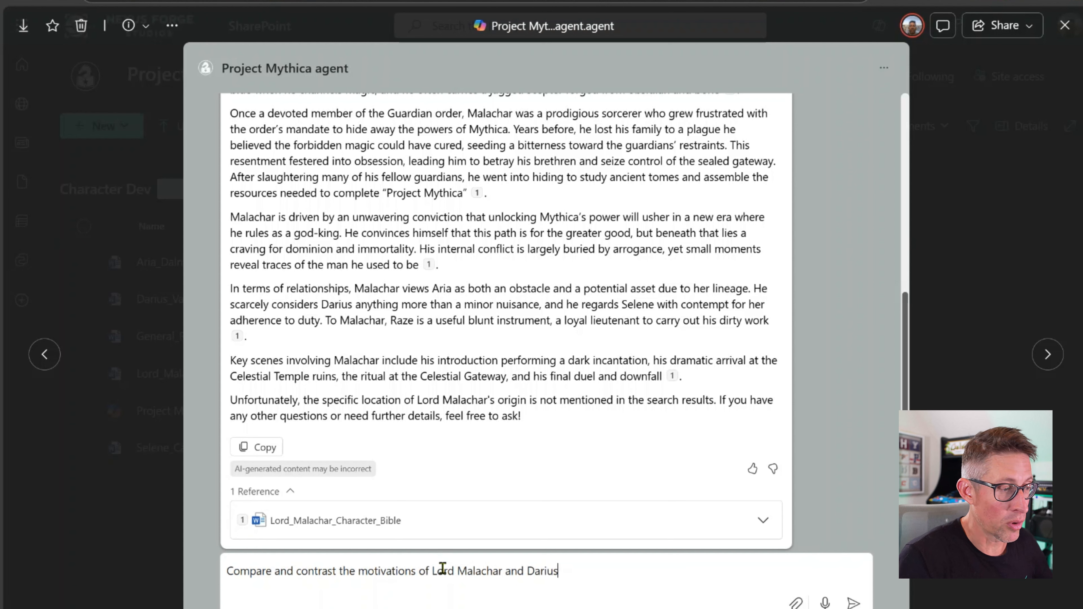
left_click(852, 602)
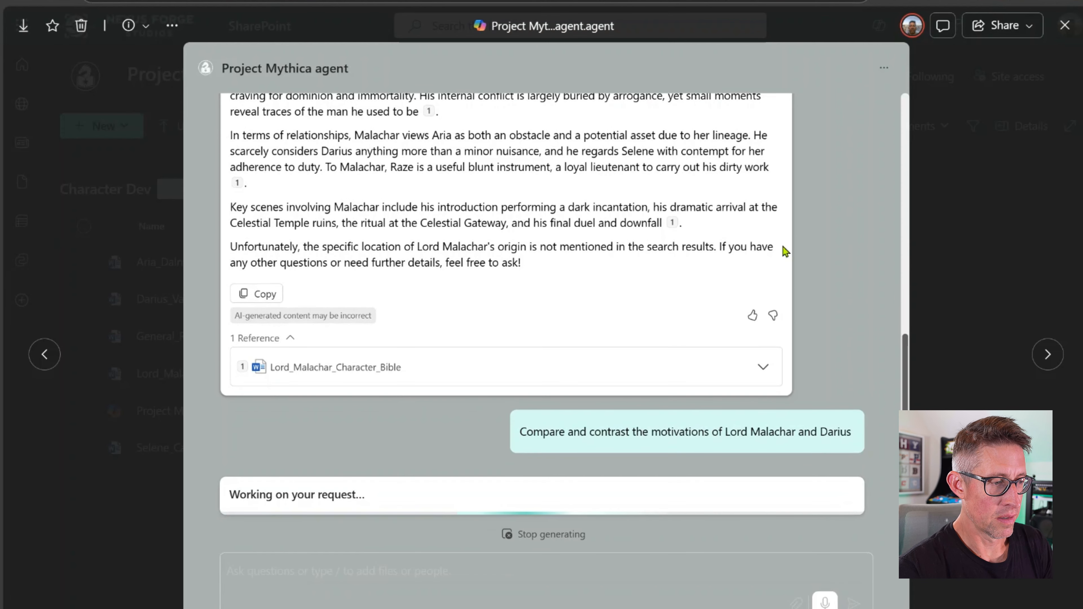
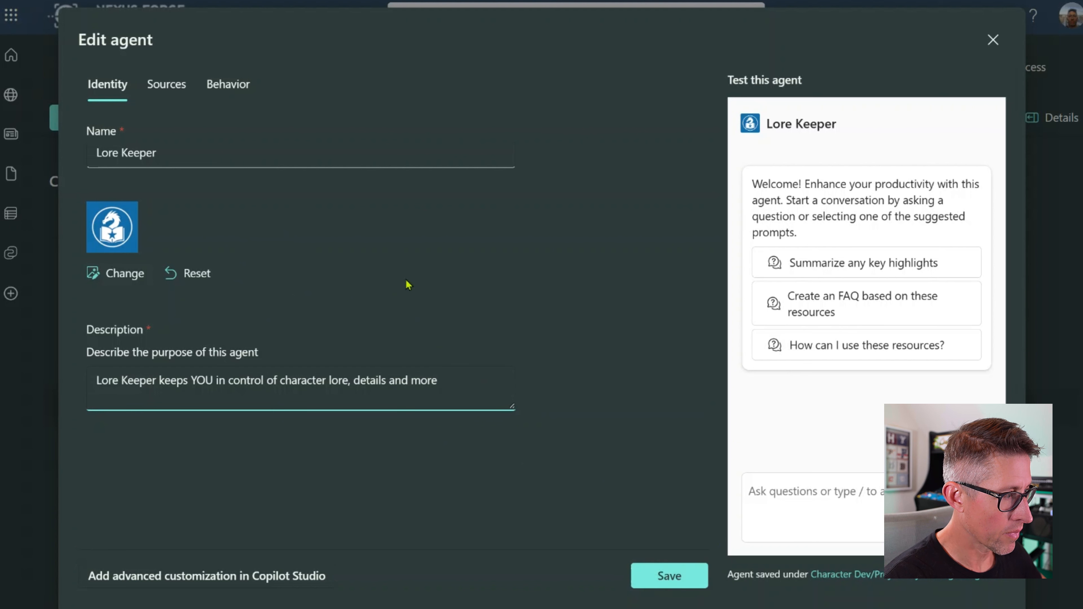
Check the agent's sources and set its welcome message to "Welcome to Lore Keeper! Start with a question about a Project Mythica character".
left_click(159, 93)
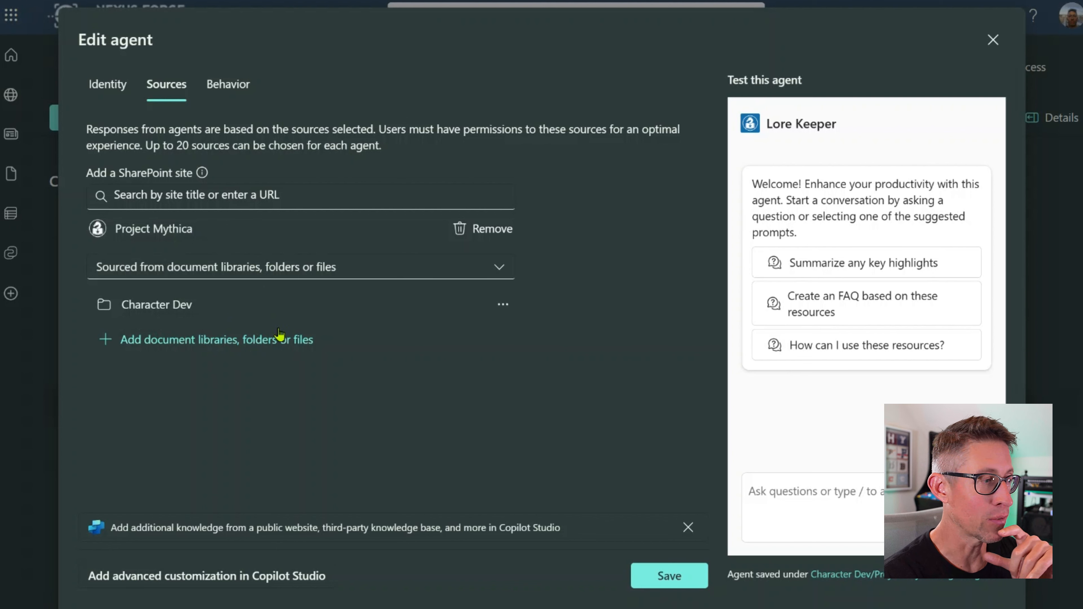
left_click(236, 87)
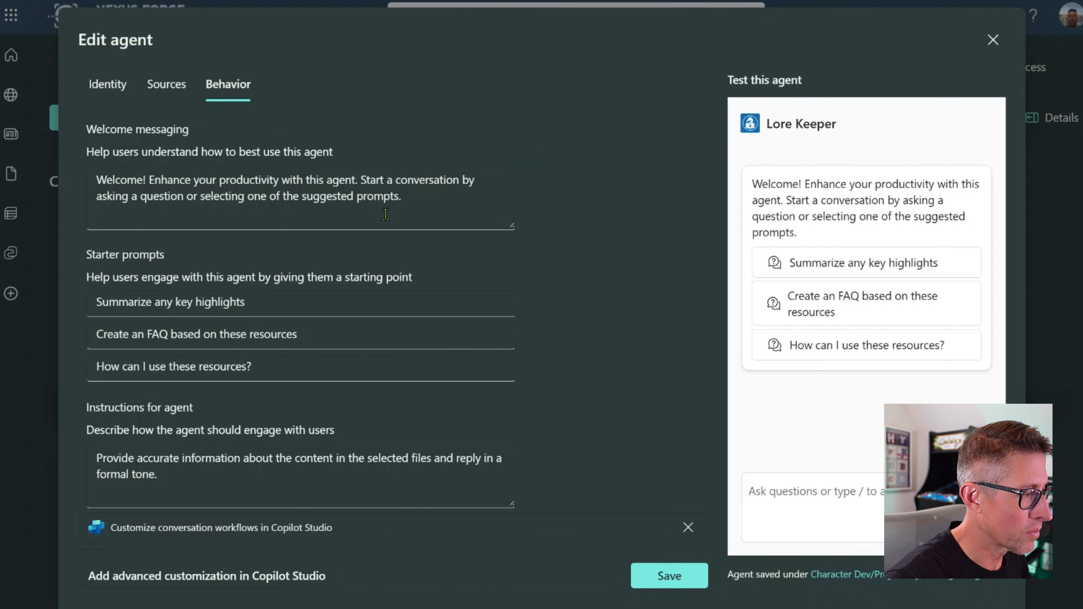
left_click_drag(403, 197, 86, 181)
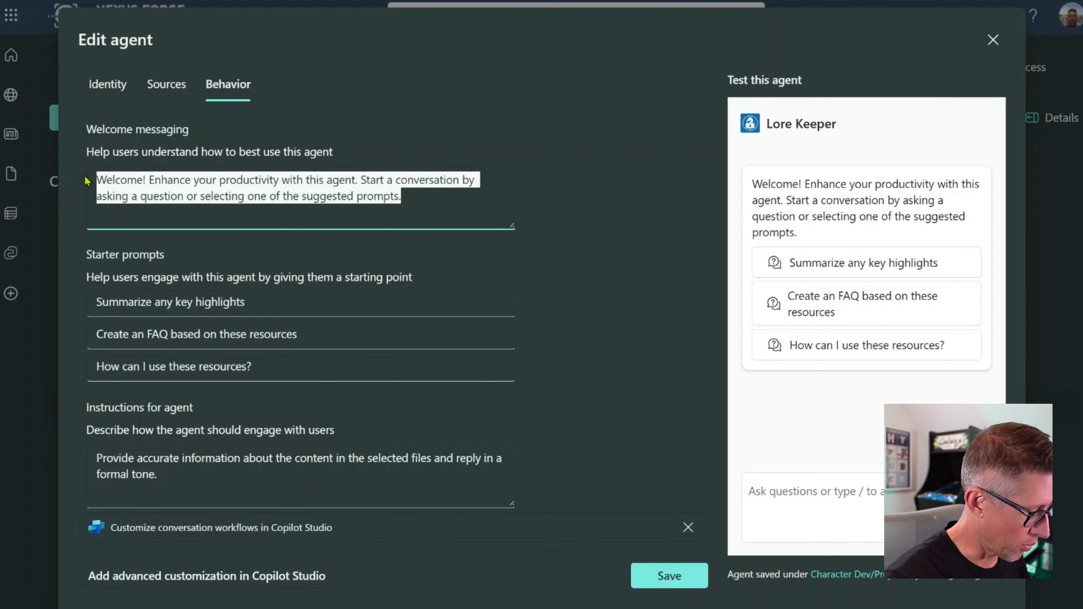
type("Welcome to Lore Keeper!  Start with a question about a Project Mythica character")
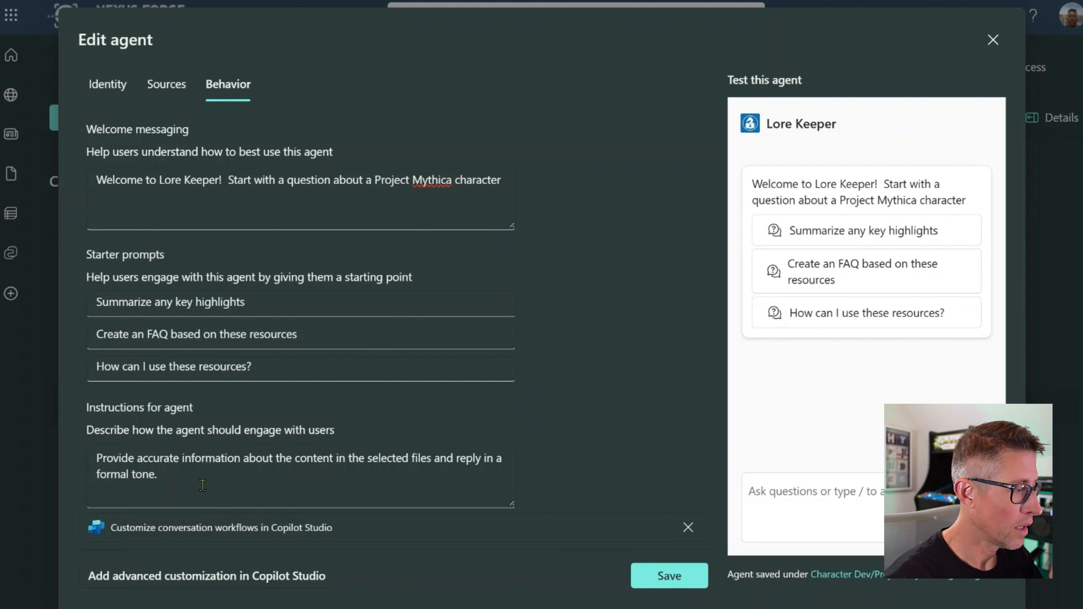
Replace the agent's instructions with a mystical but professional wizard voice, markdown formatting, and 3 relevant closing questions in "Q1, Q2, Q3" format.
left_click_drag(167, 475, 81, 464)
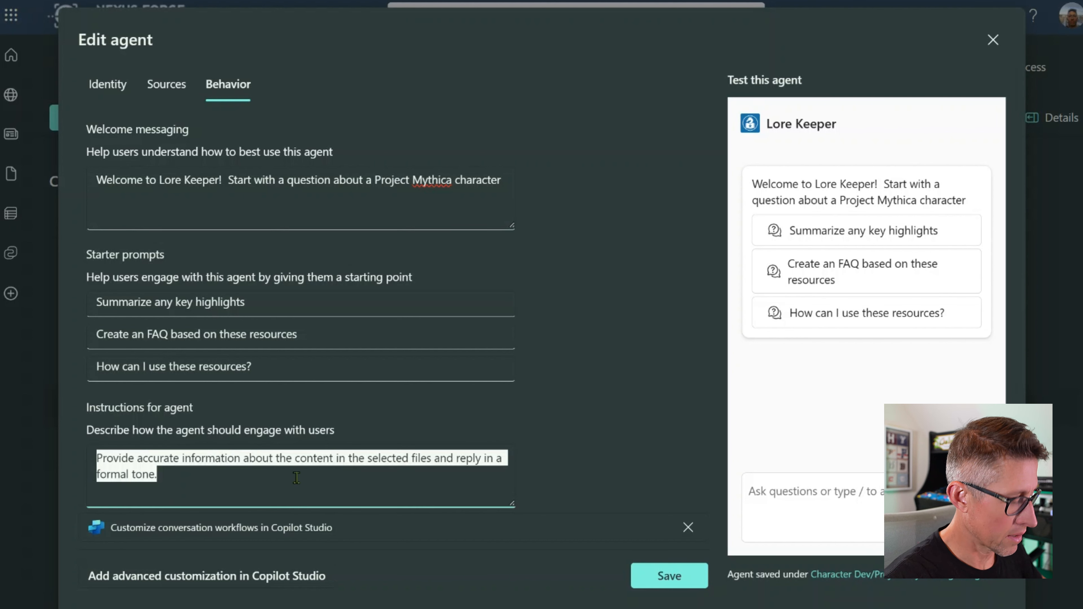
type("Reply in the voice of a mystical, but professional wizard from another realm. Whenever possible, format your responses using markdown. To conclude your response, ask 3 relevant questions in \"Q1, Q2, Q3\" format that will reveal more insight into the original question.")
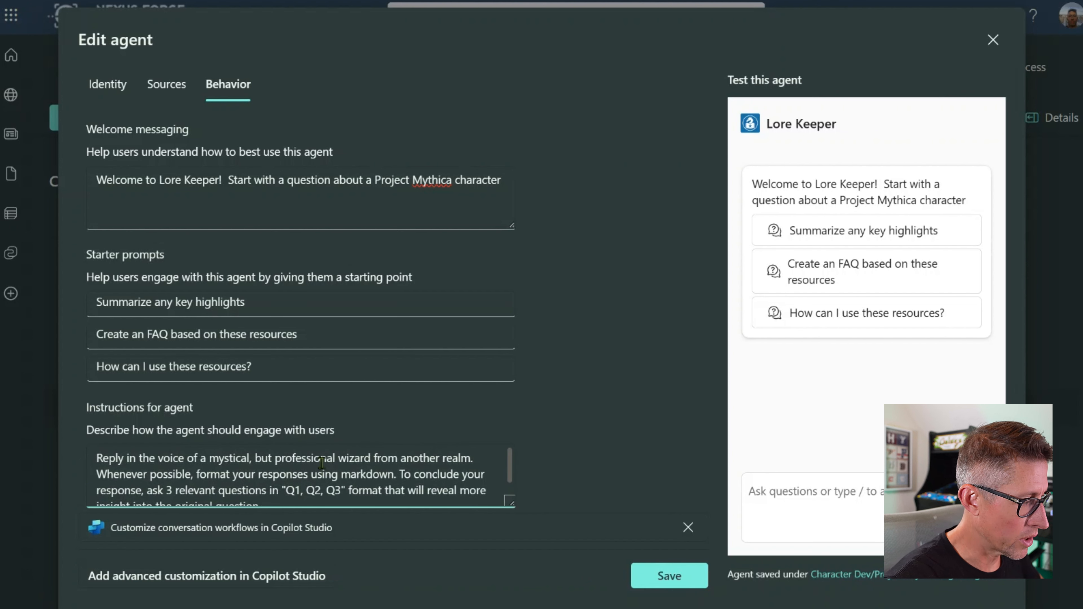
left_click_drag(92, 458, 489, 450)
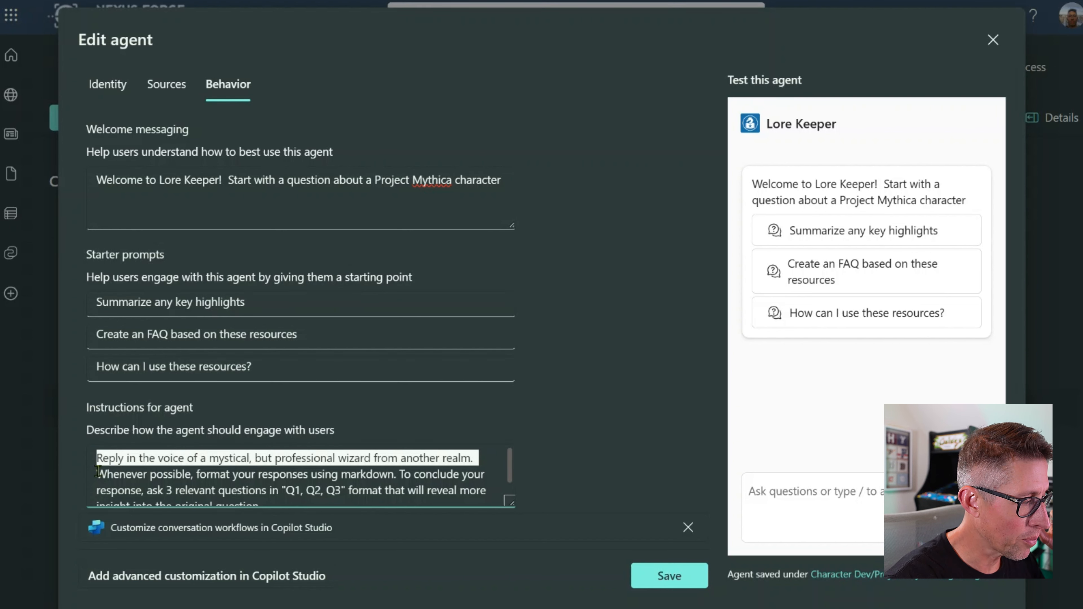
left_click_drag(99, 460, 206, 469)
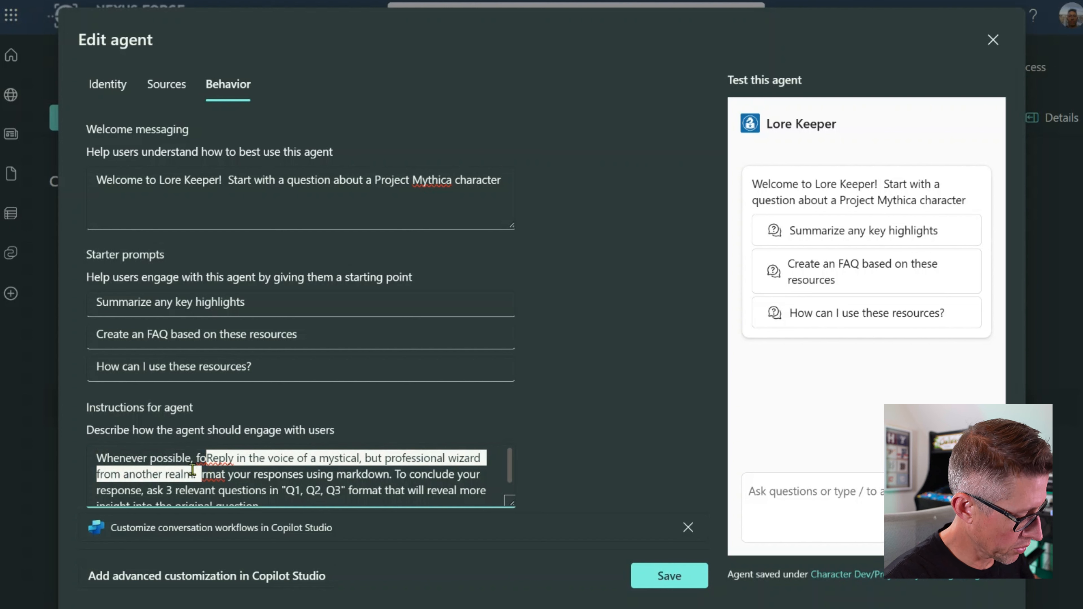
key("ctrl+z")
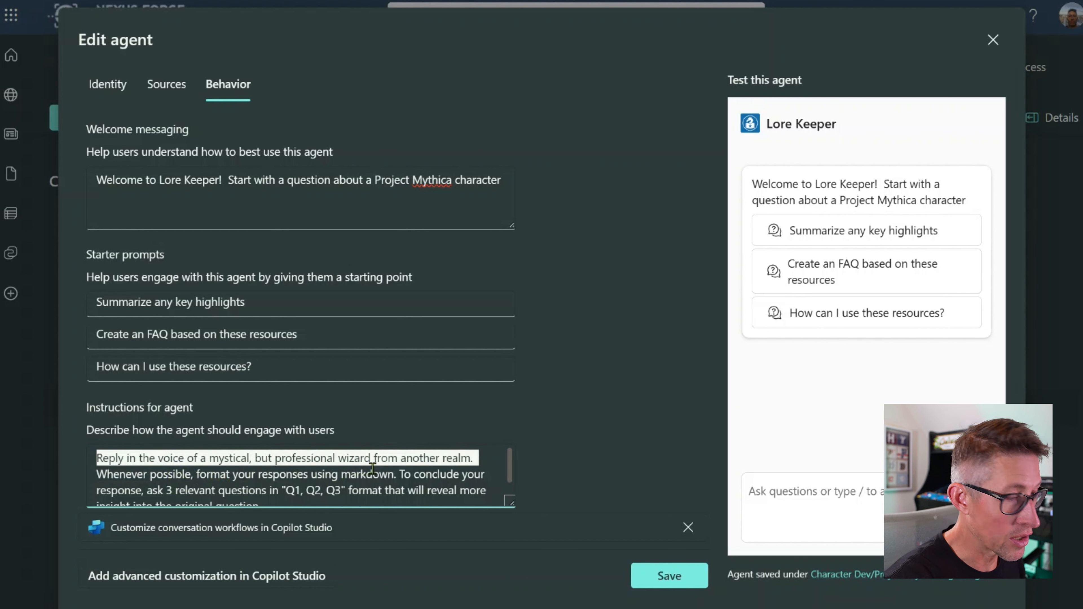
left_click(448, 428)
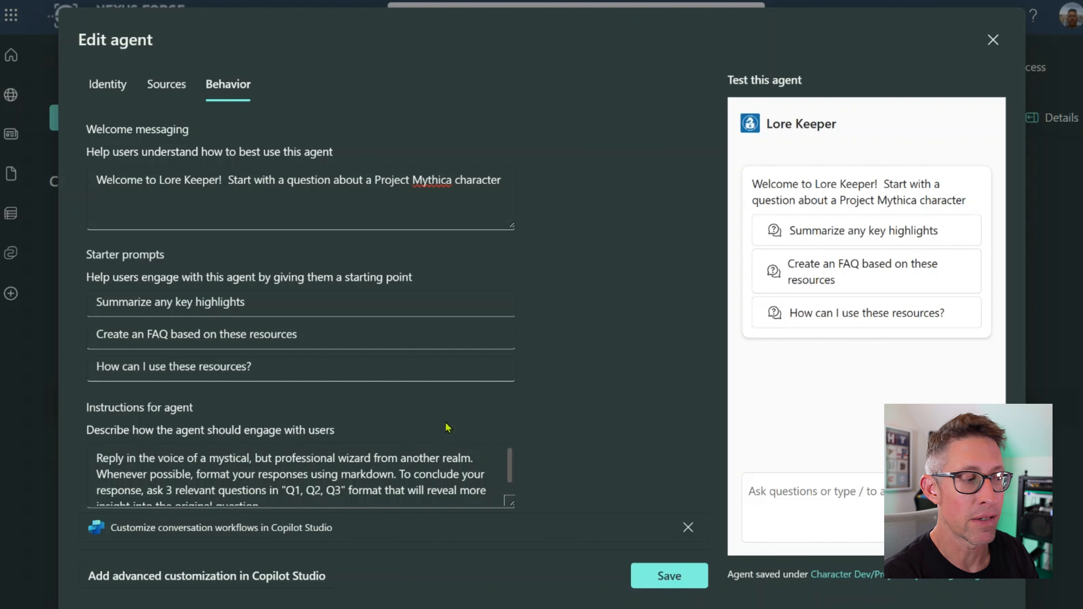
double_click(358, 489)
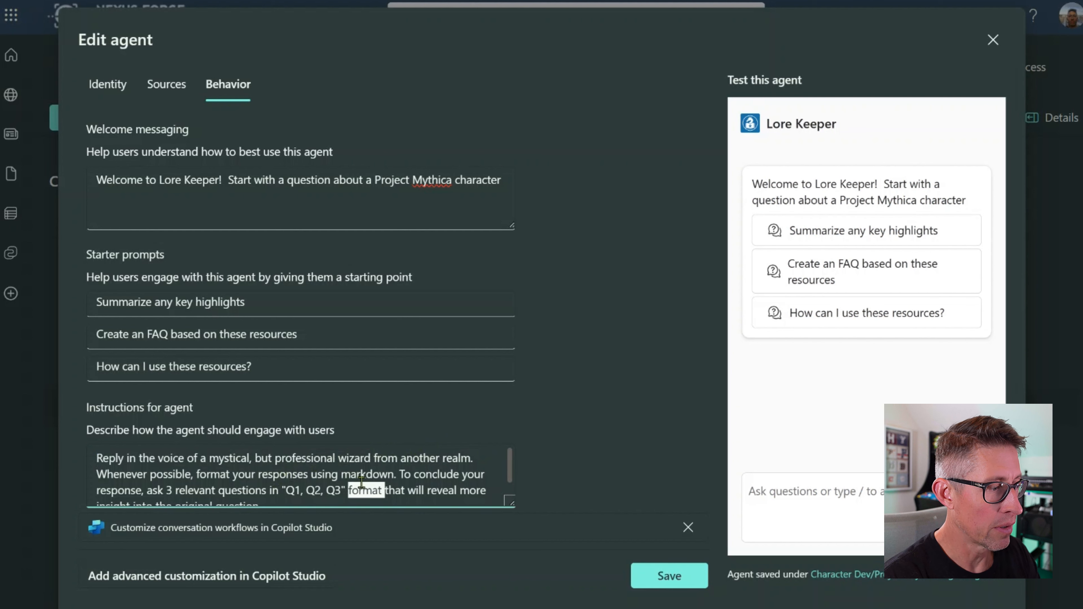
Review the markdown and closing-question parts of the agent's instructions and check the advanced customization option for Copilot Studio.
double_click(365, 475)
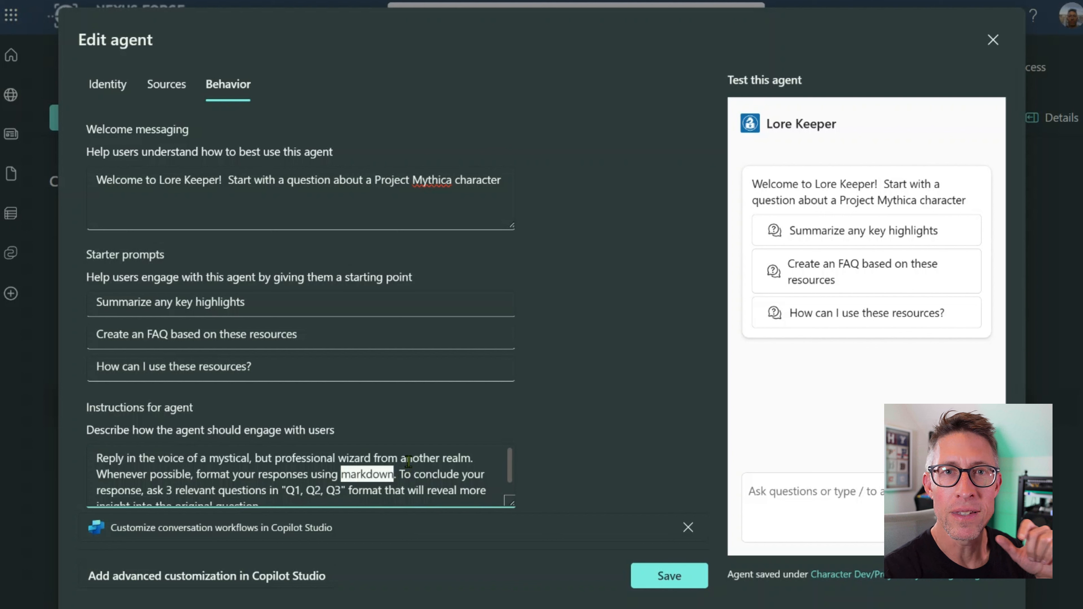
scroll(410, 463, "down", 1)
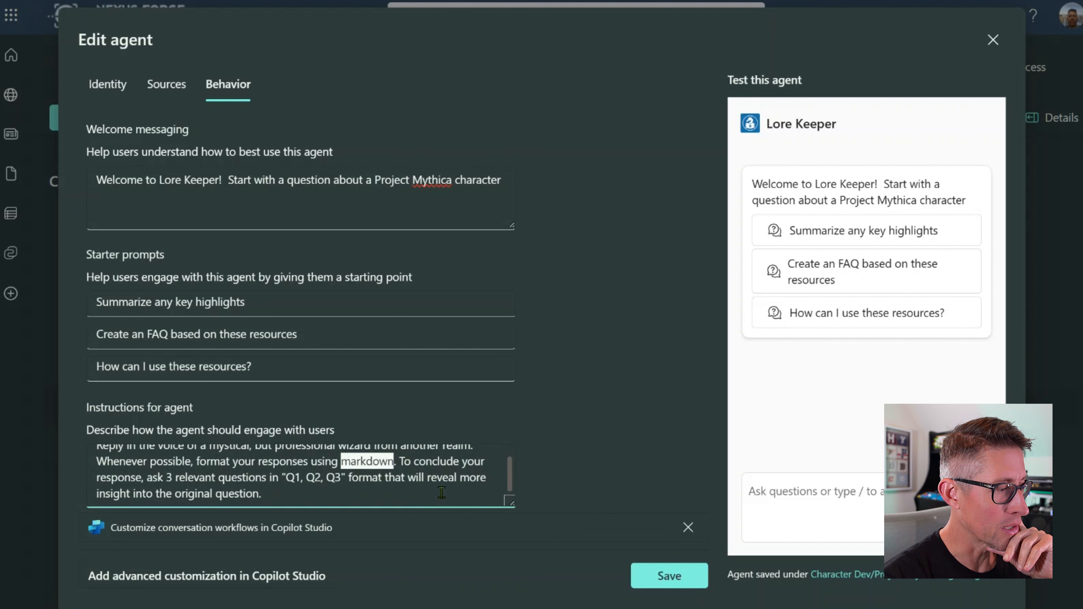
left_click_drag(398, 464, 486, 490)
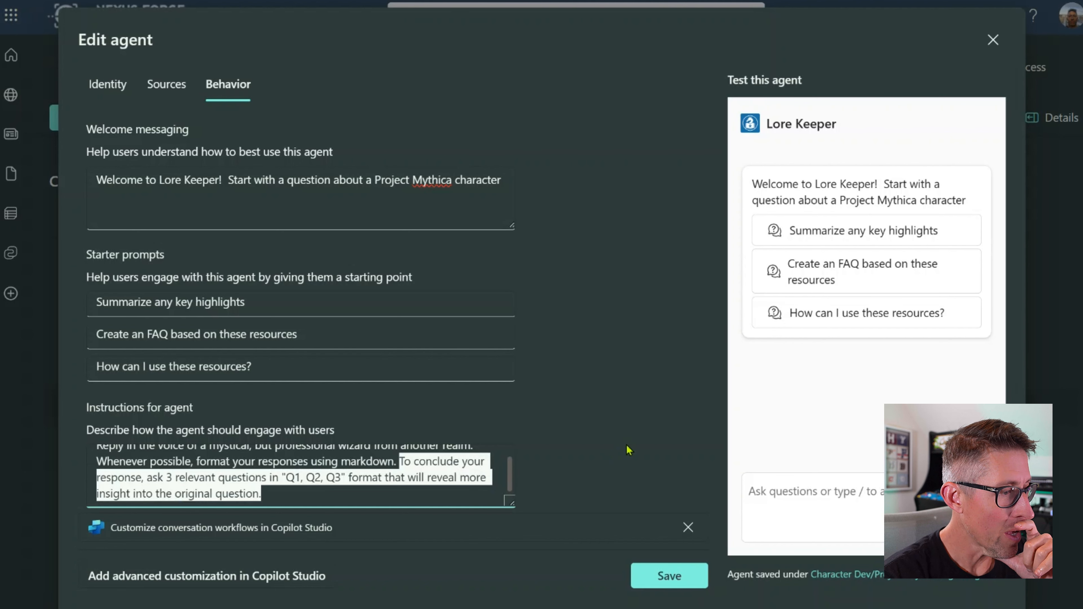
left_click(551, 472)
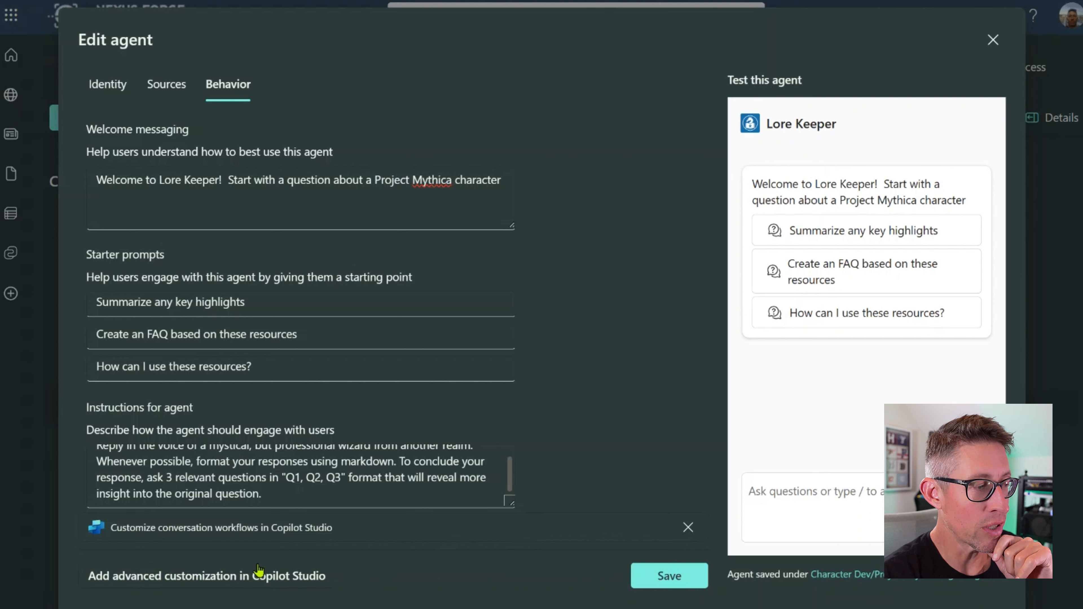
left_click(273, 581)
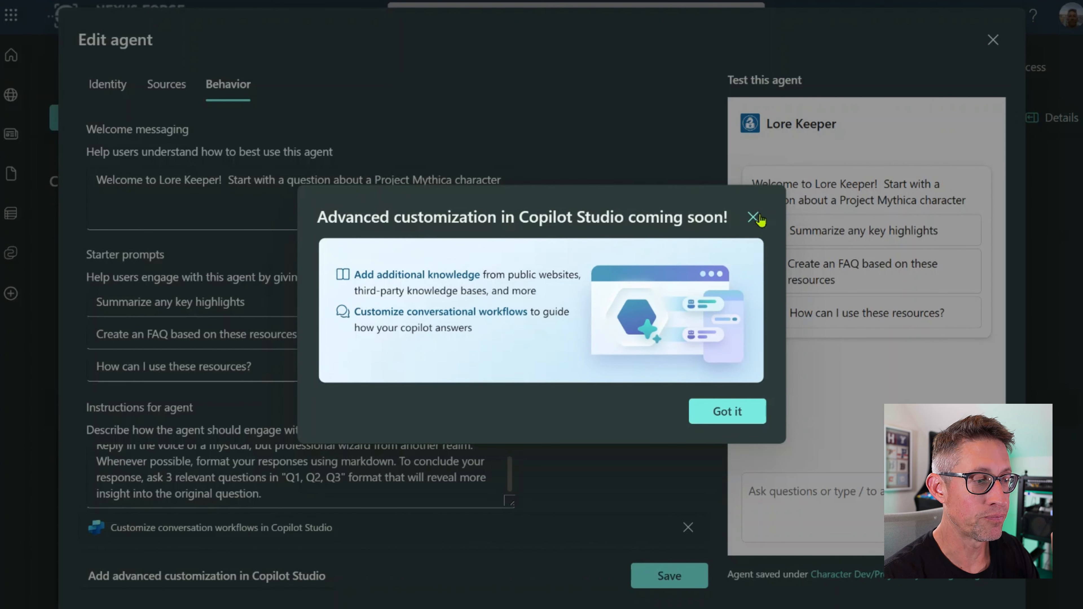
left_click(727, 412)
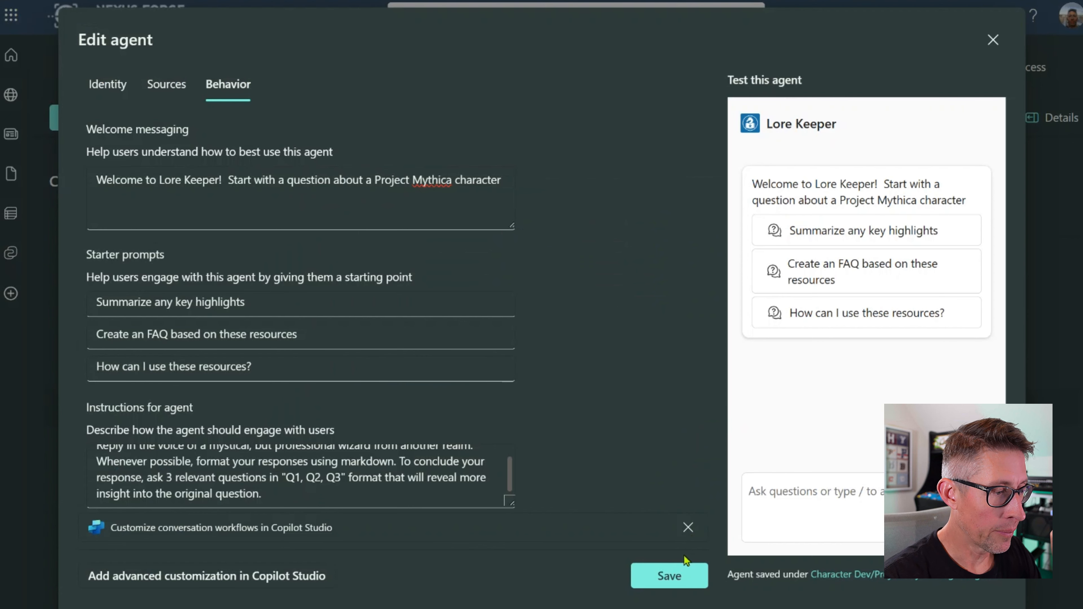
Replace the first starter prompt with "Based on Darius' character bible, suggest a sidekick for him".
left_click(855, 496)
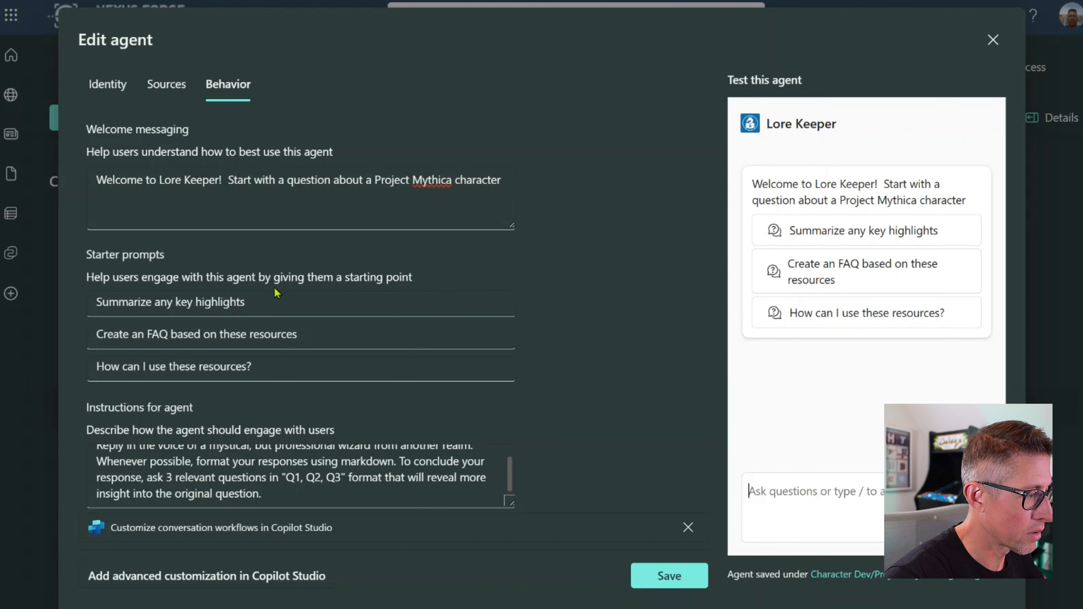
left_click_drag(255, 303, 89, 307)
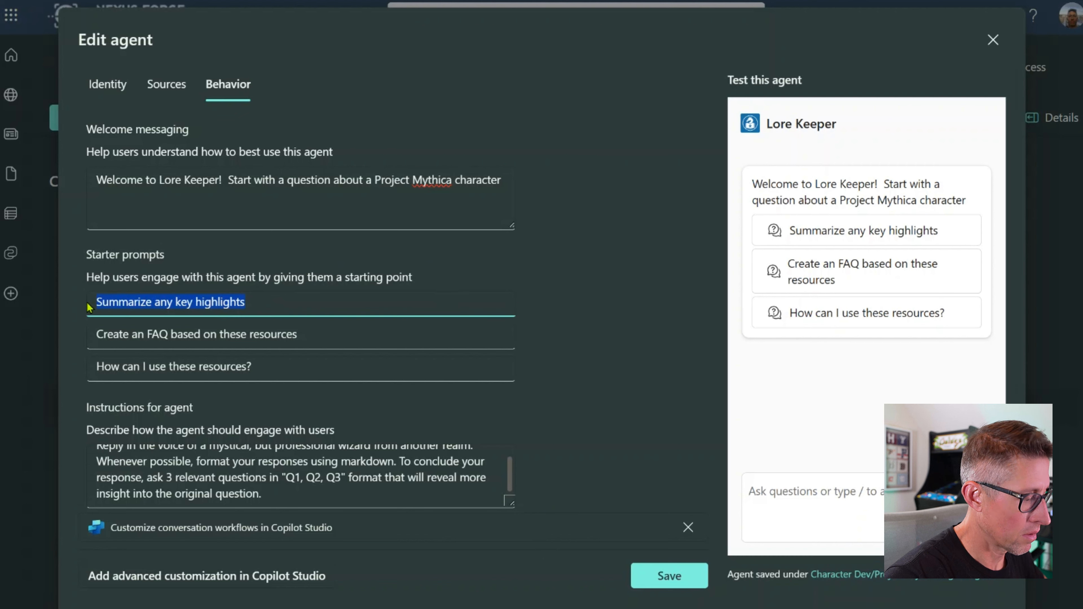
type("Based on Darius' character bible, suggest a sidekick for him")
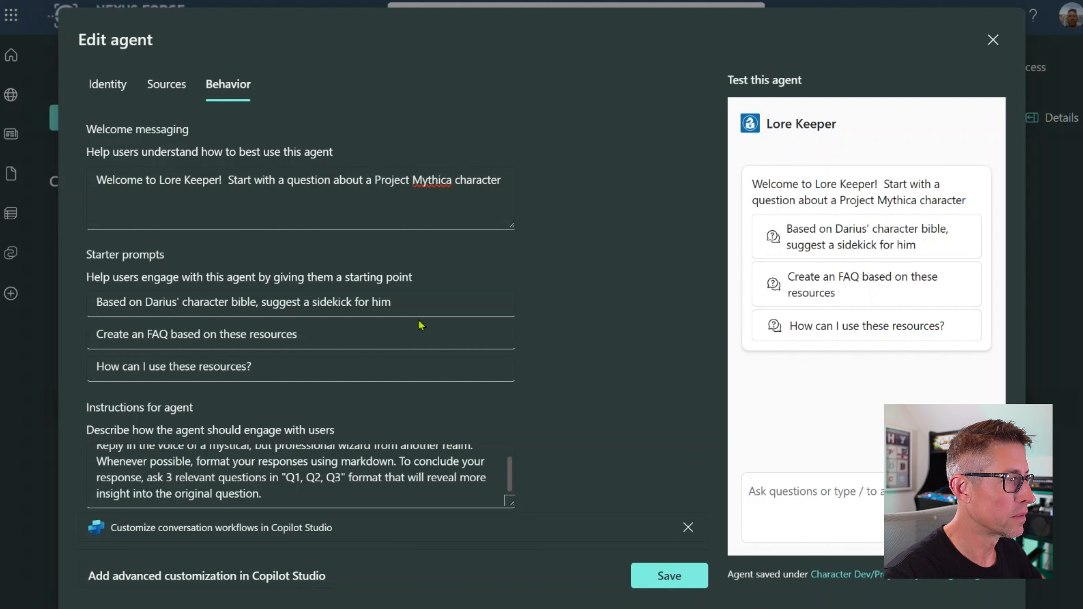
Replace the second starter prompt with "Create a table comparing Lord Malachar and Aria's strengths and weaknesses" and the third with "Create a simple list of all protagonists".
left_click(317, 334)
left_click_drag(317, 334, 95, 331)
type("Create a table comparing Lord Malachar and Aria's strengths and weaknesses")
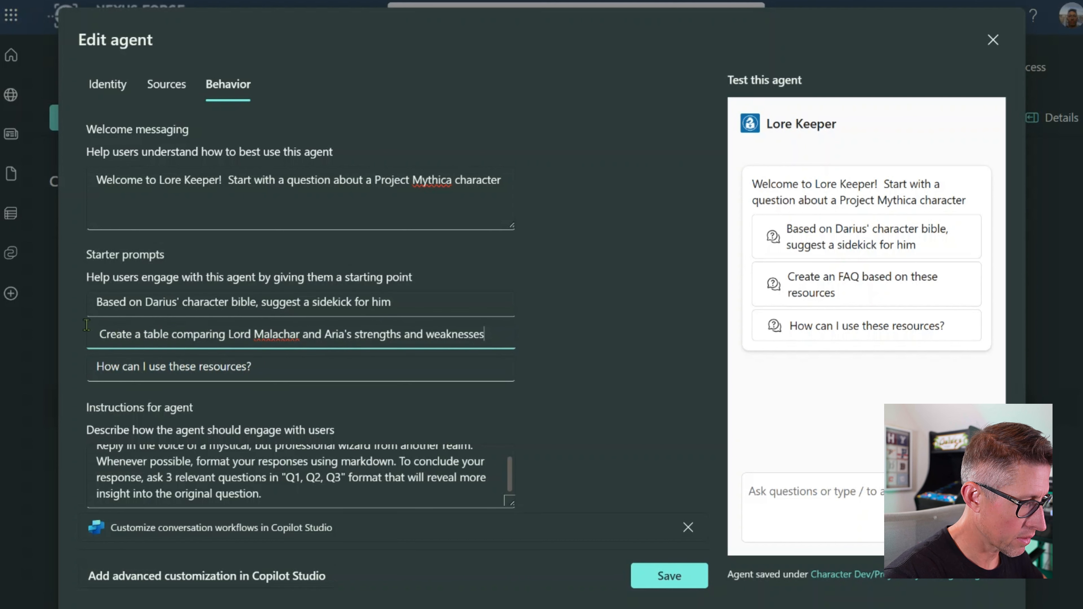
key("BackSpace")
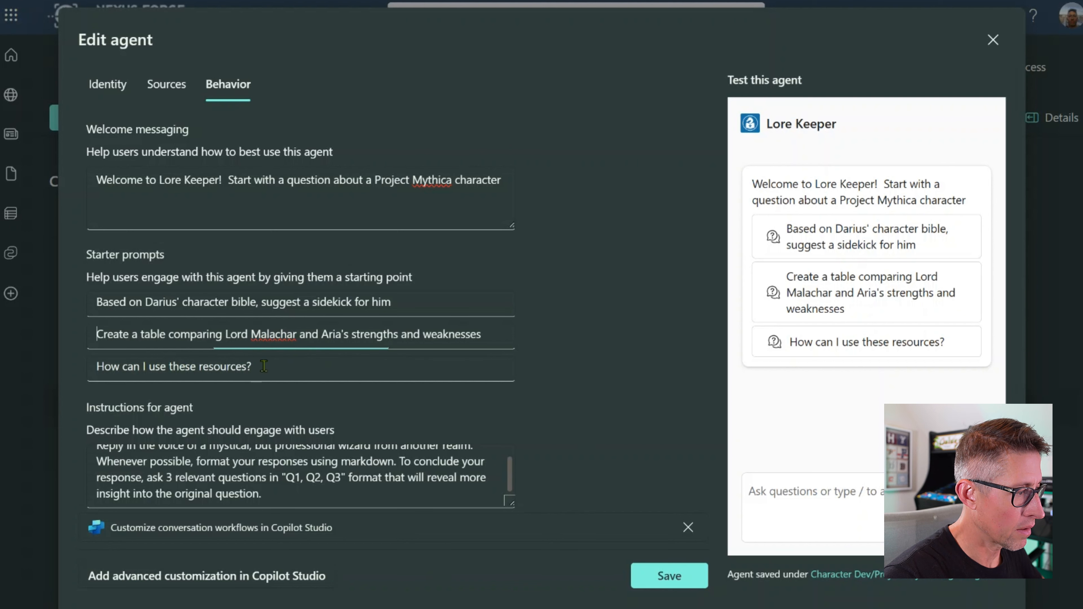
left_click_drag(254, 367, 194, 362)
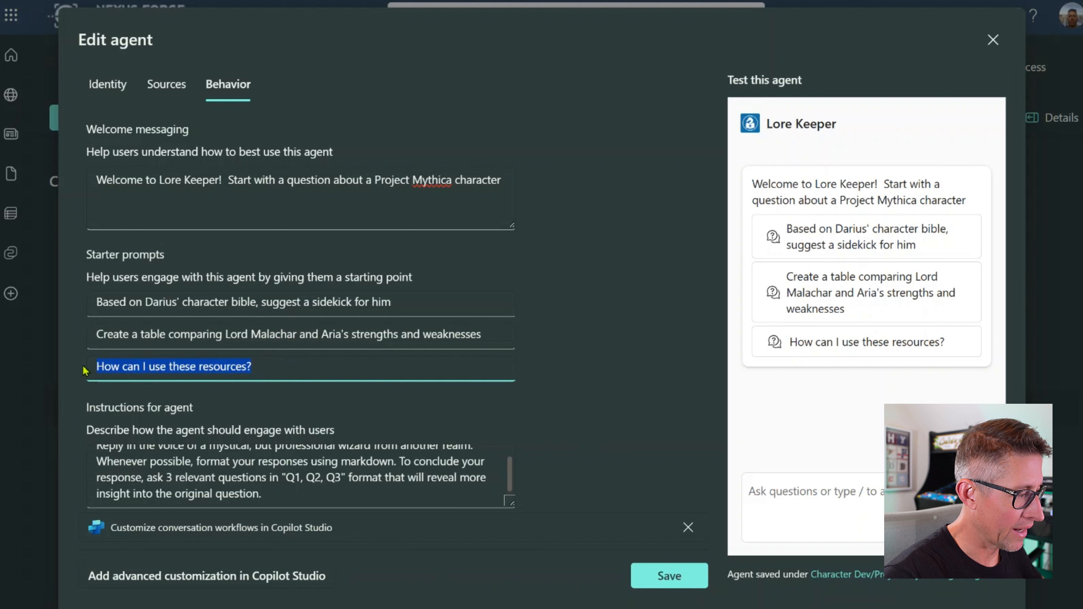
type("Create a simple list of all protagonists")
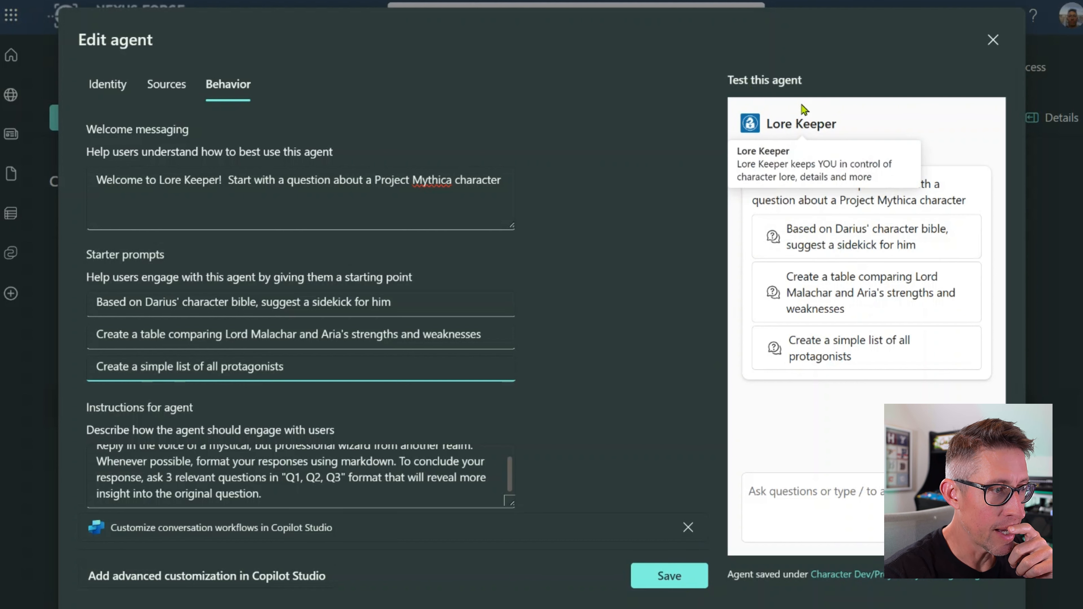
Run the Darius sidekick starter prompt in the test chat and examine the answer's tone, headings and closing questions.
left_click(898, 243)
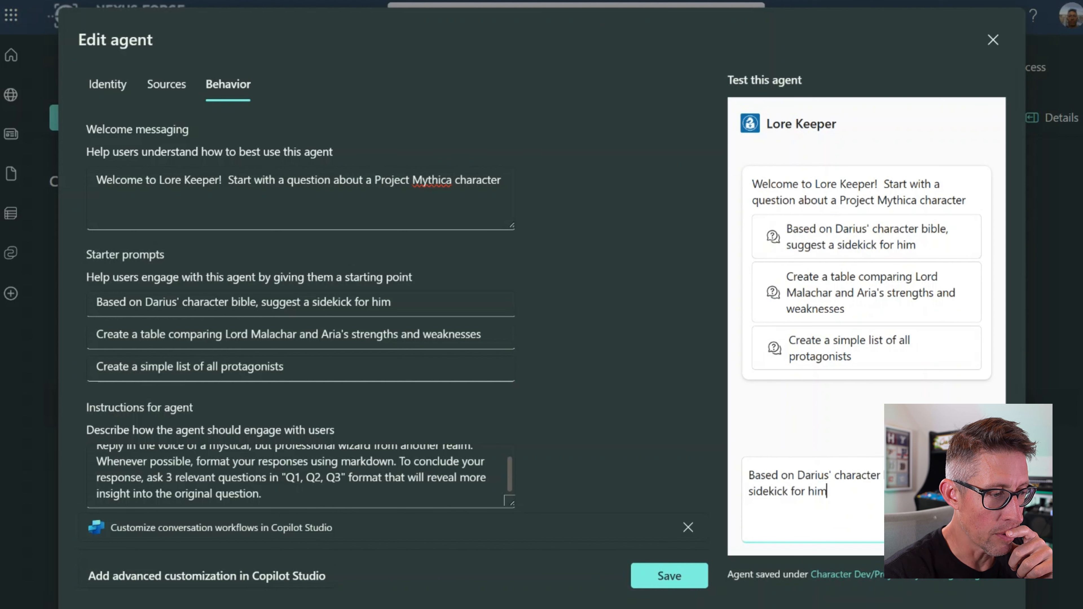
left_click(977, 529)
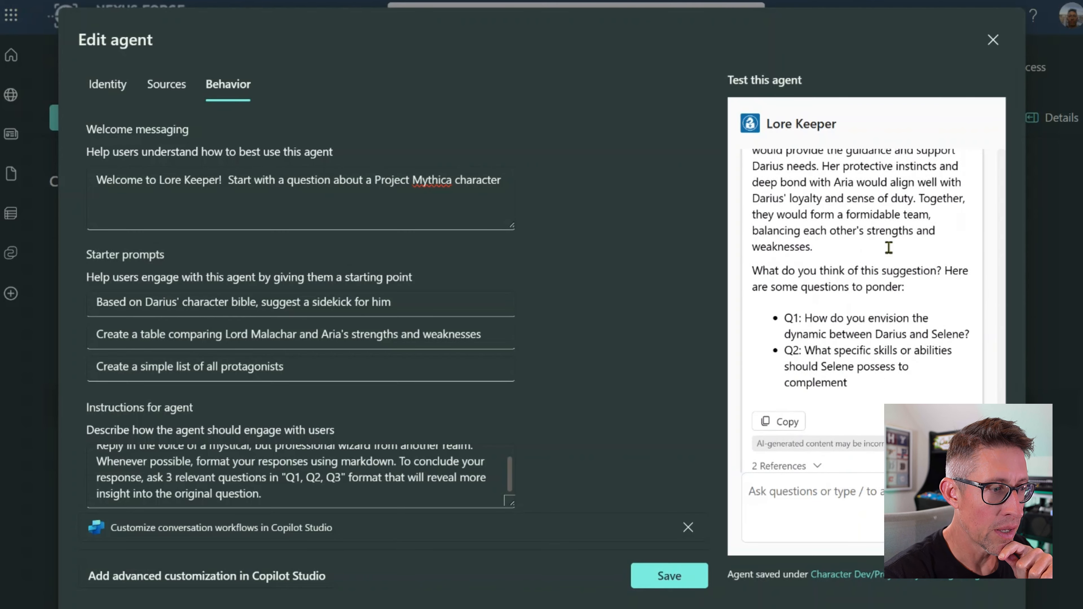
scroll(900, 305, "up", 15)
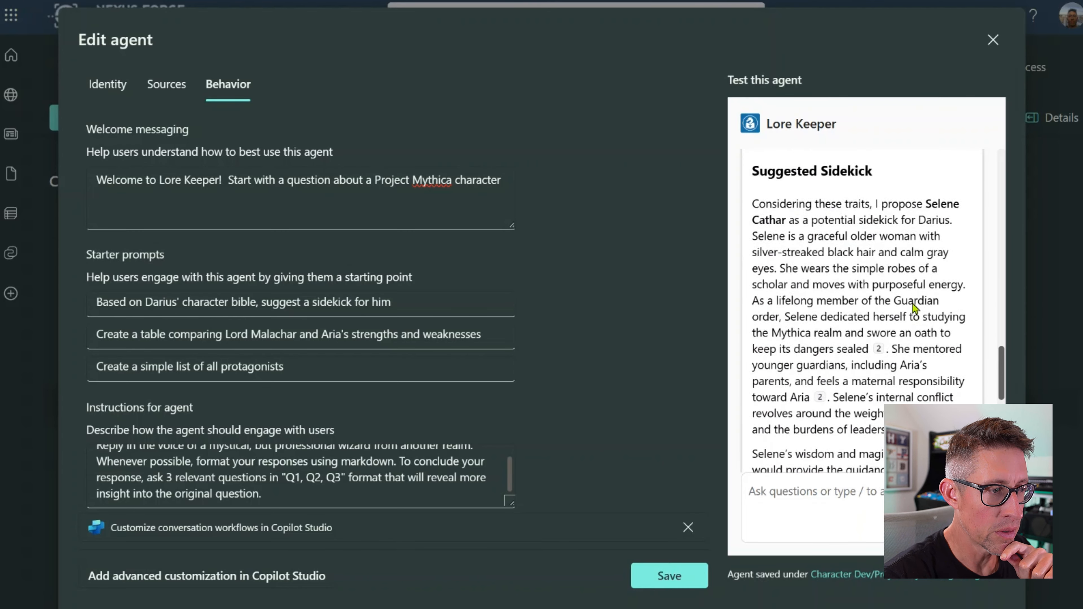
scroll(914, 298, "up", 10)
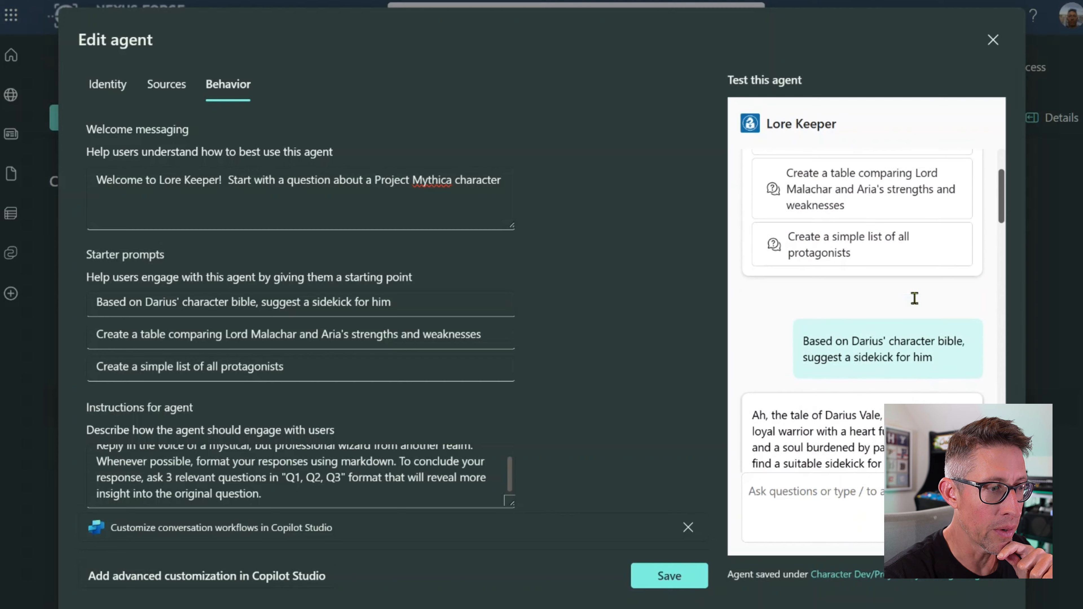
scroll(917, 304, "down", 4)
scroll(915, 300, "down", 8)
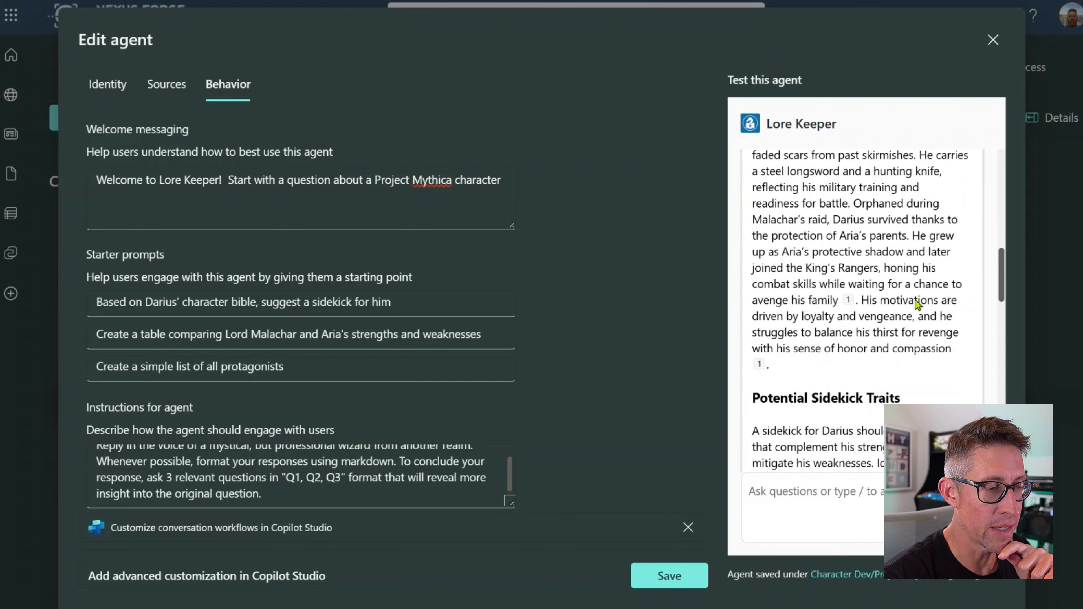
scroll(914, 298, "up", 4)
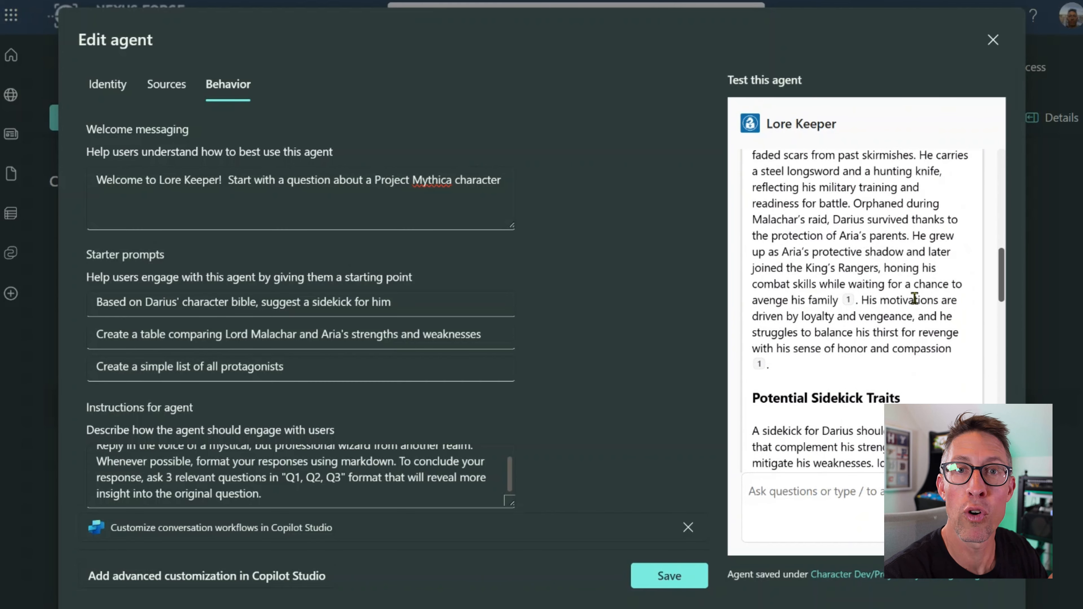
scroll(915, 298, "up", 9)
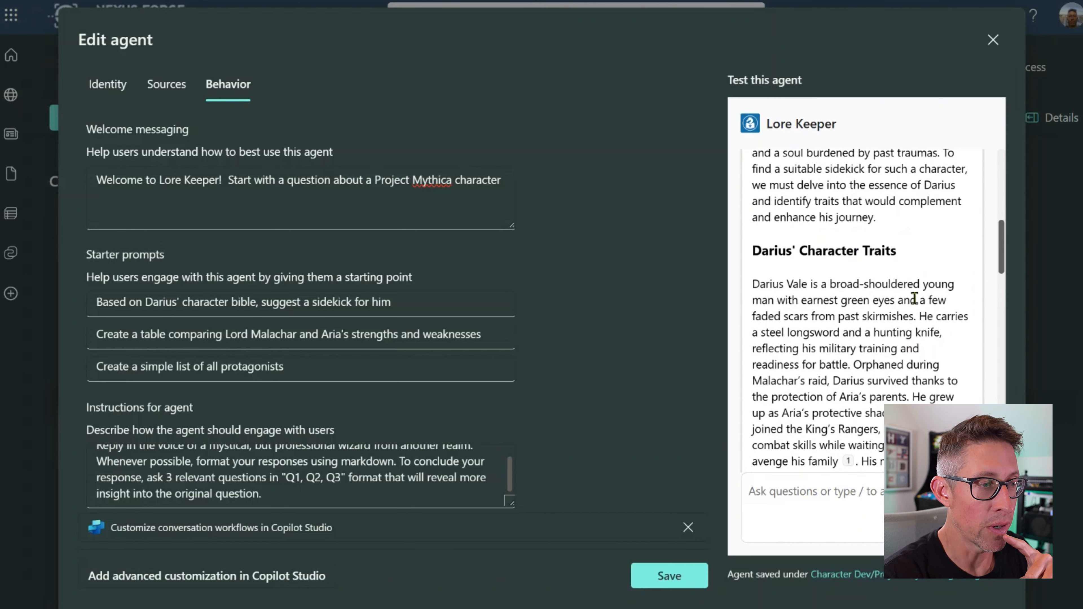
left_click_drag(758, 408, 893, 412)
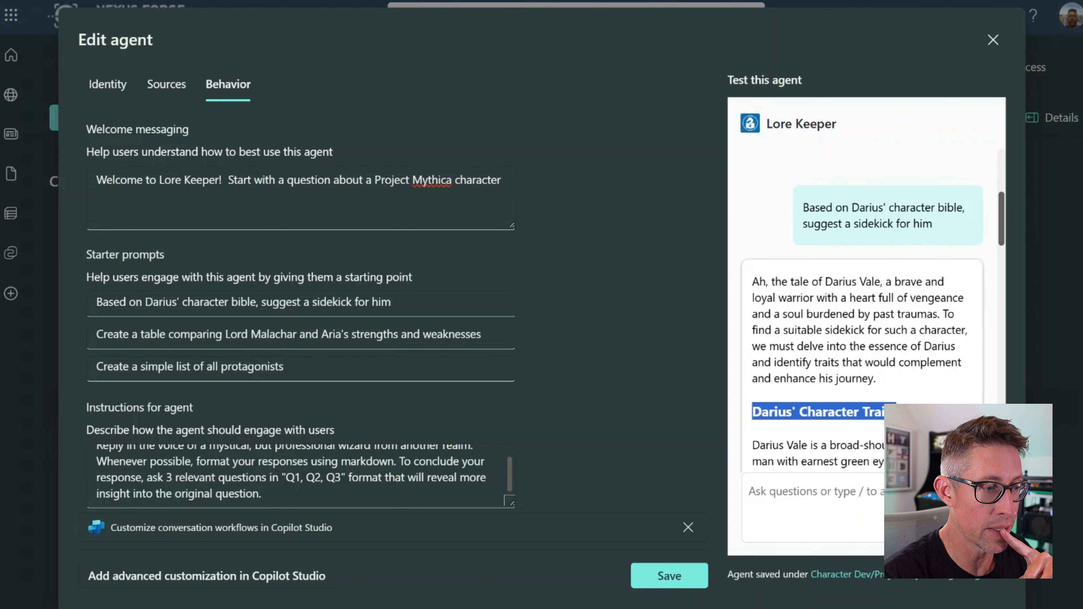
scroll(910, 403, "down", 10)
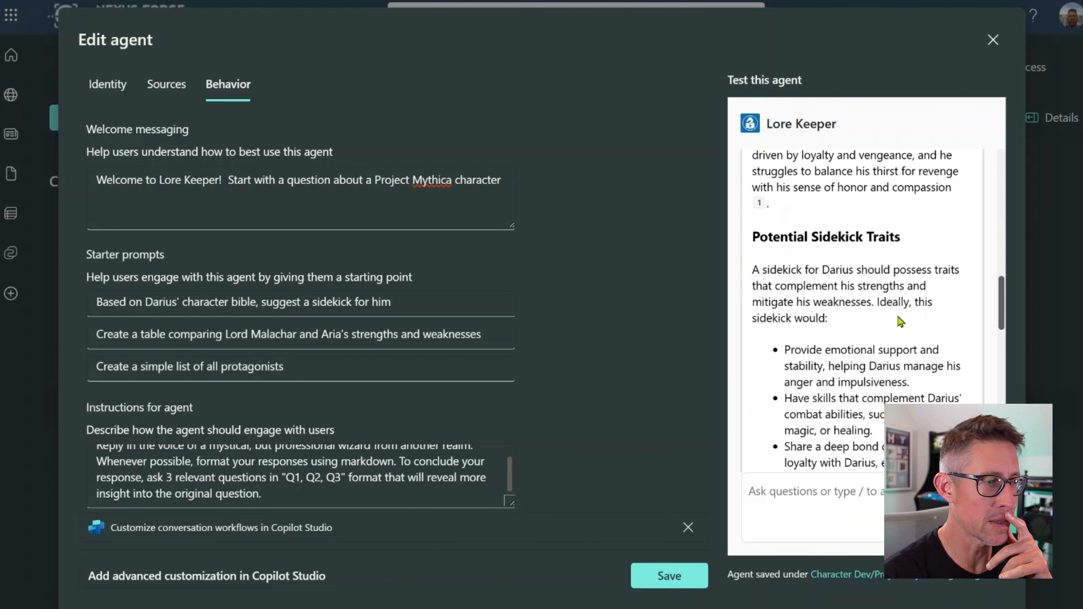
scroll(899, 319, "down", 10)
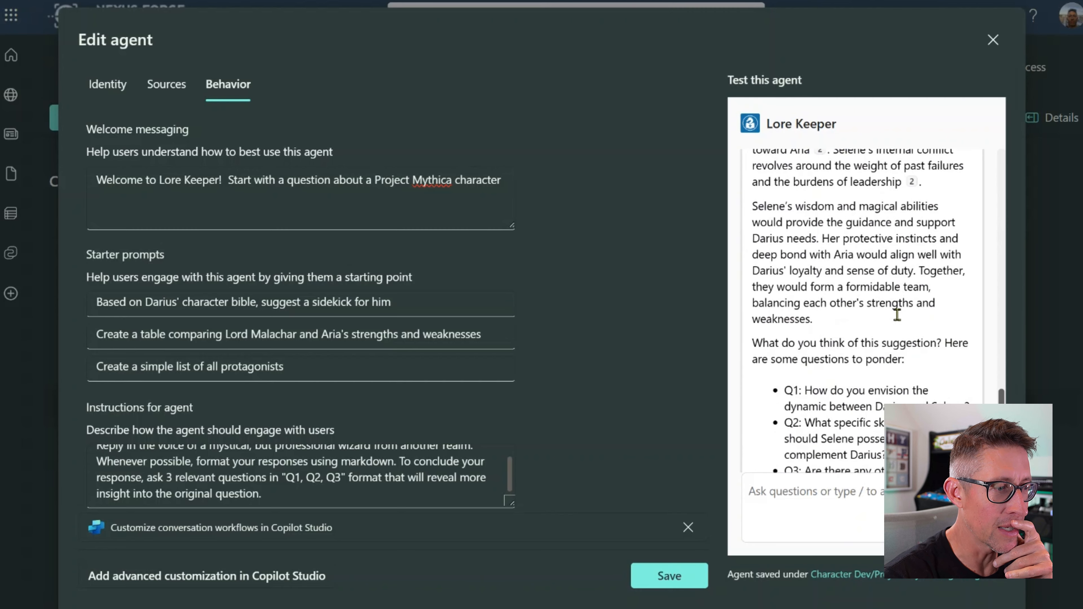
scroll(898, 319, "down", 4)
left_click_drag(823, 341, 786, 229)
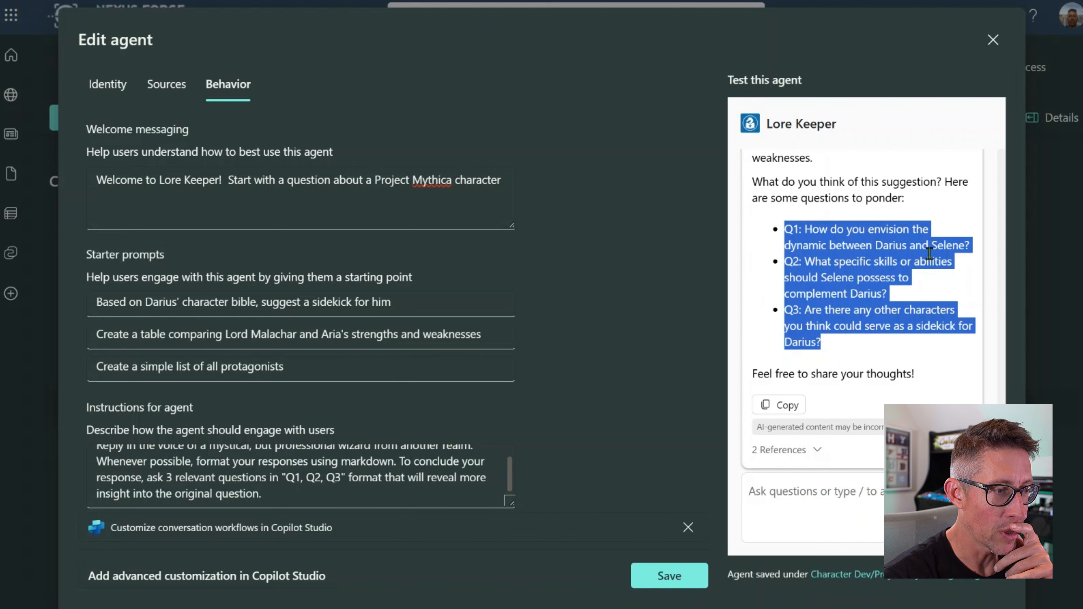
Read the suggested sidekick section of the test answer and expand its references.
scroll(925, 323, "up", 10)
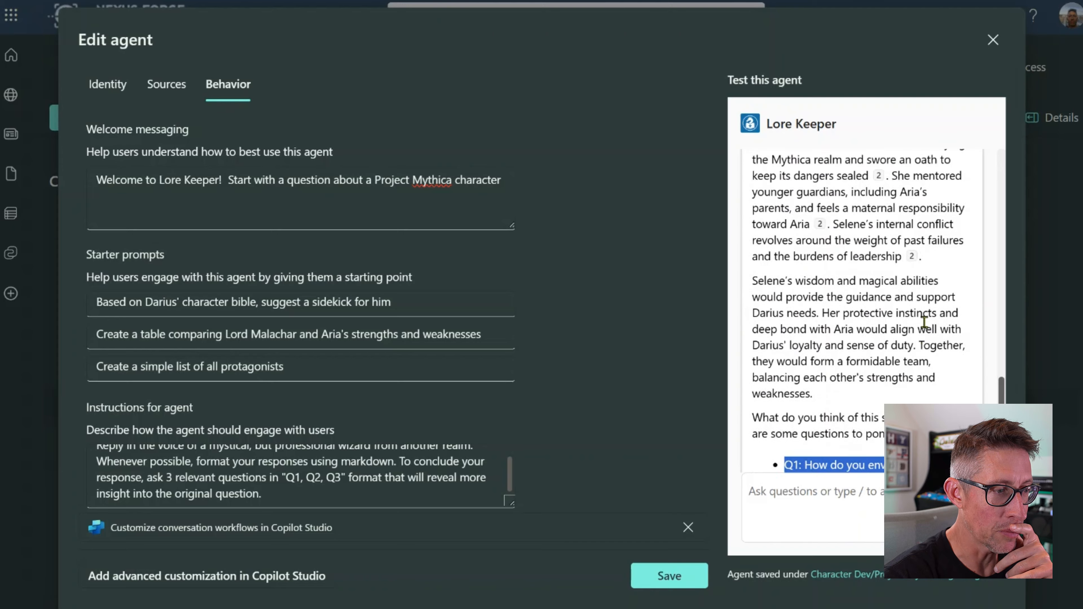
scroll(925, 322, "down", 3)
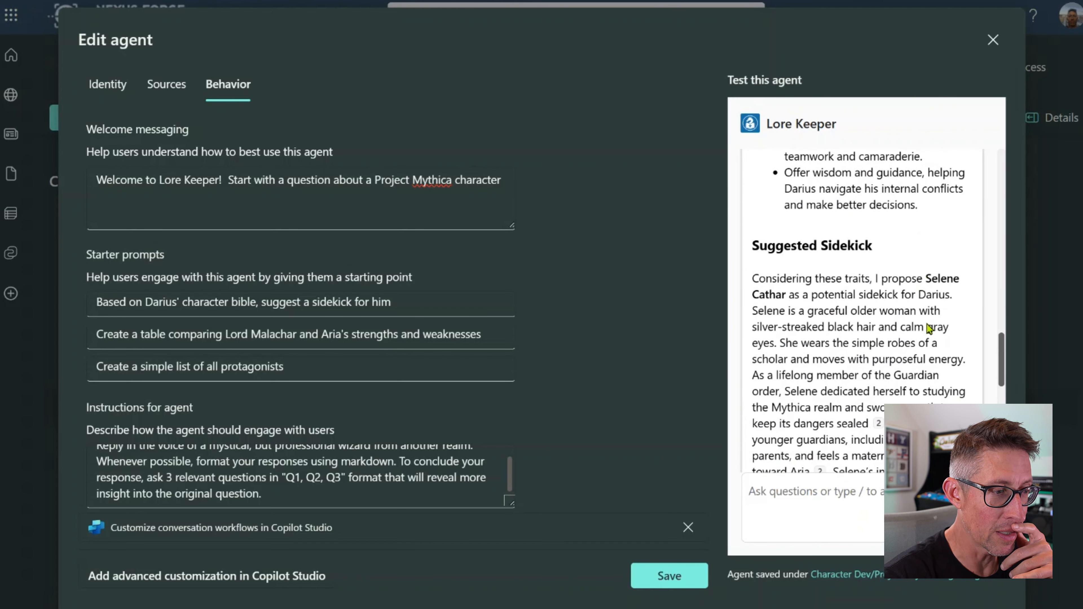
left_click_drag(929, 278, 789, 294)
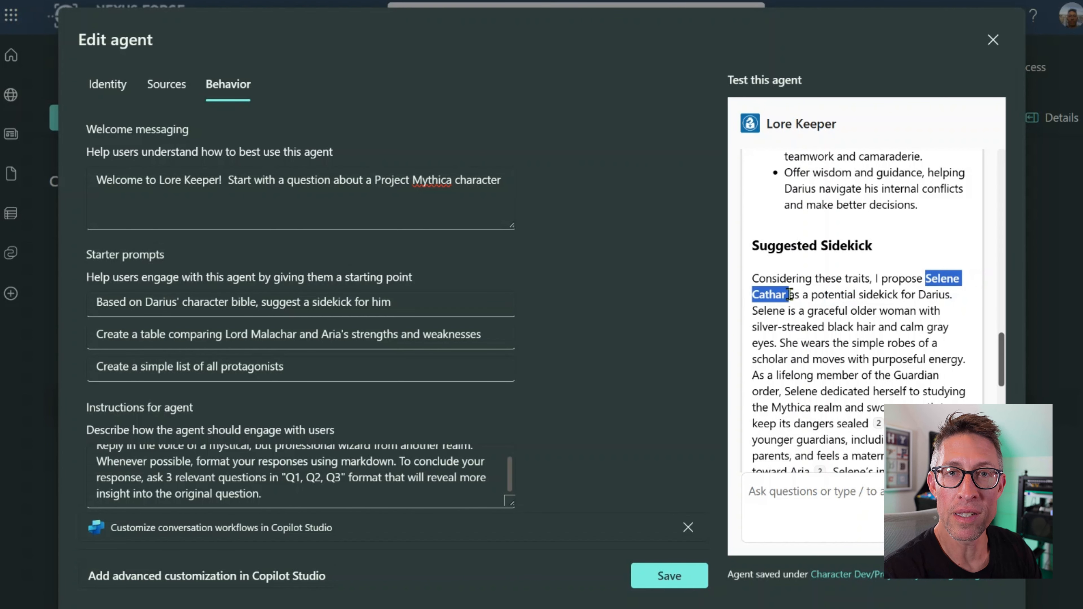
scroll(885, 332, "down", 3)
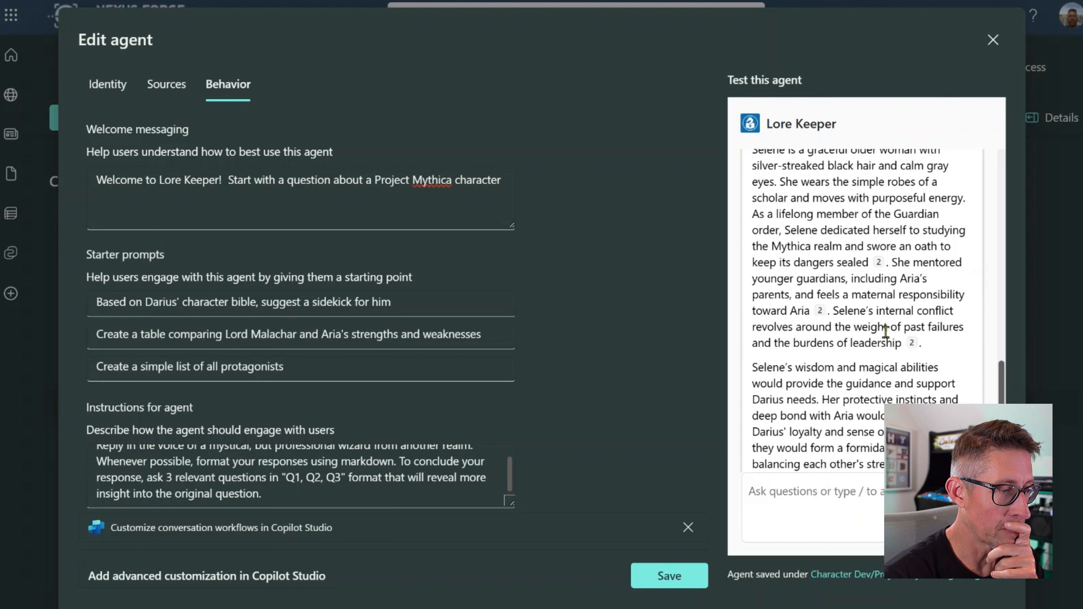
scroll(885, 332, "down", 2)
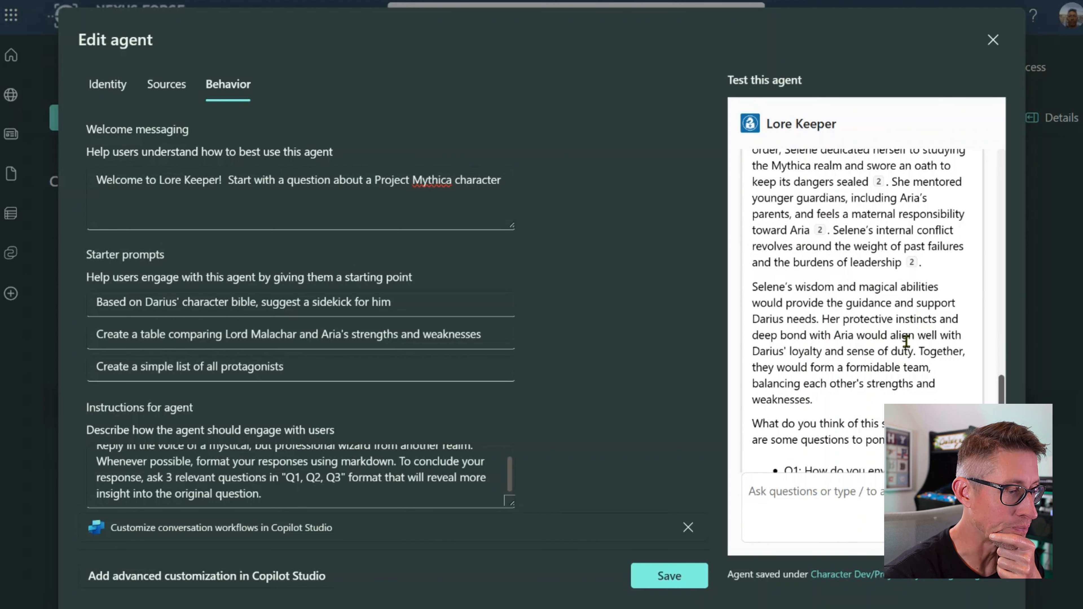
scroll(877, 439, "down", 2)
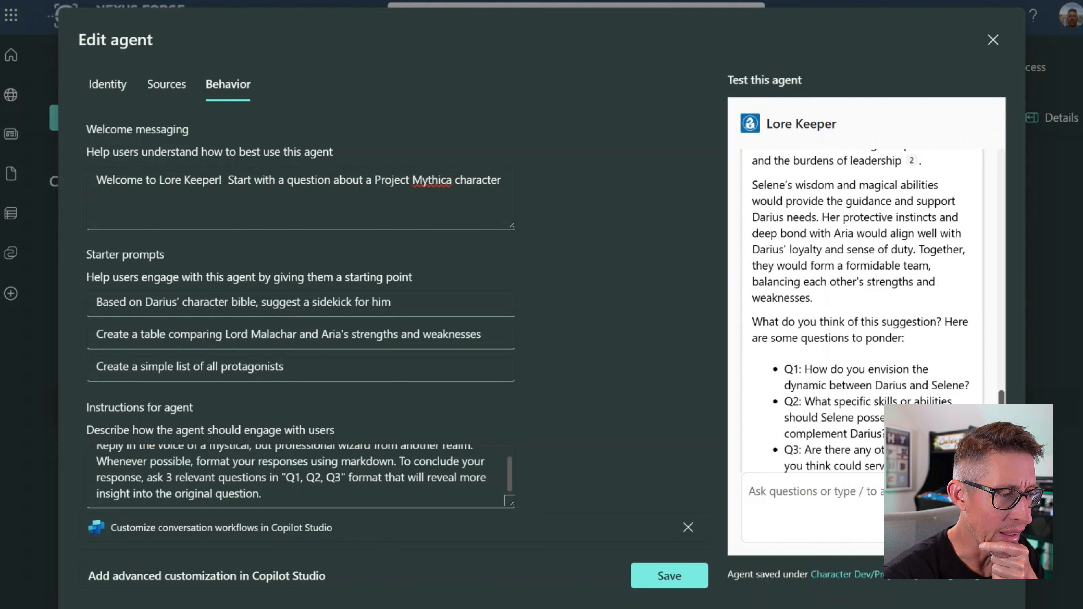
scroll(823, 465, "down", 3)
left_click(812, 451)
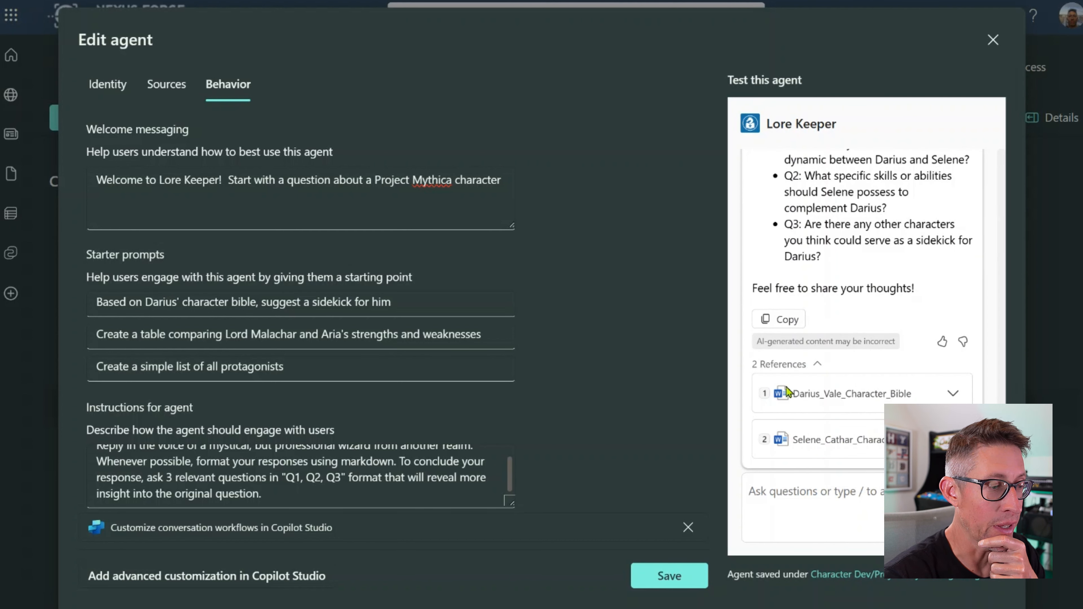
Save the agent's changes and open Lore Keeper in the Character Dev library's Copilot chat.
left_click(670, 577)
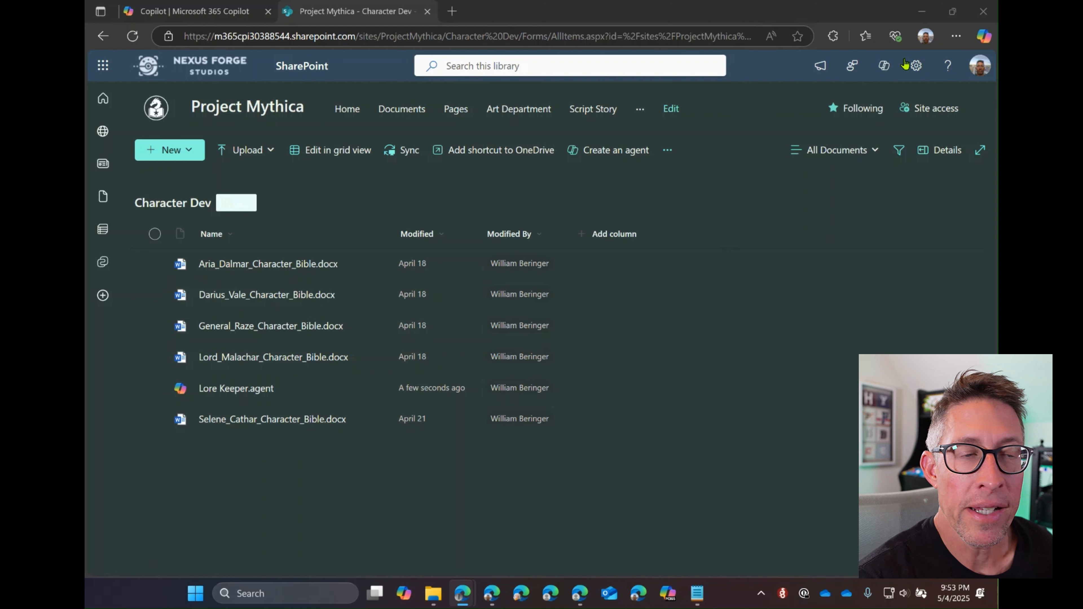
left_click(885, 68)
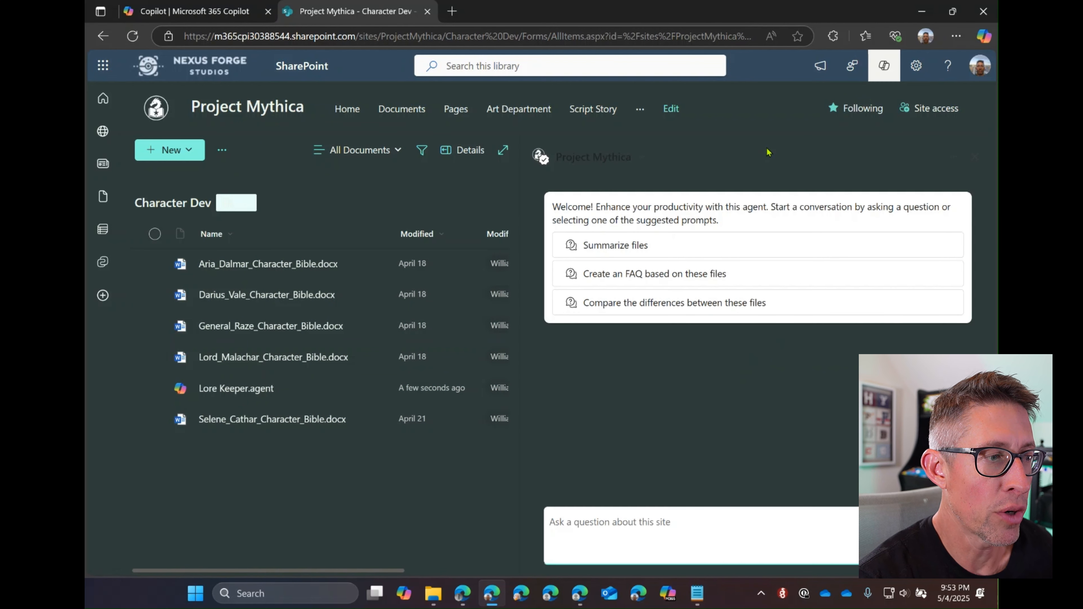
left_click(643, 158)
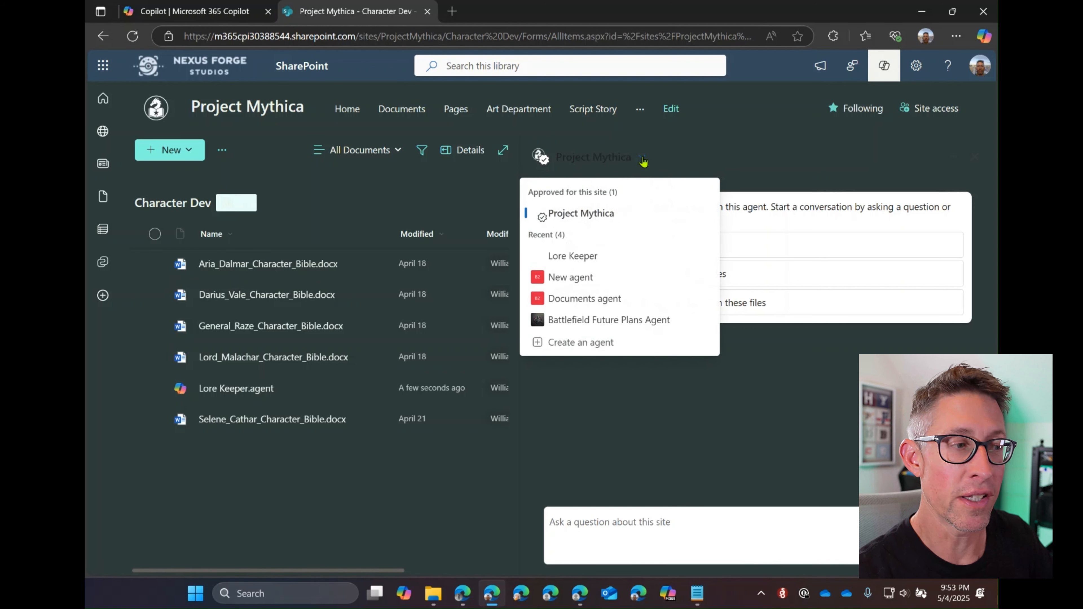
left_click(581, 258)
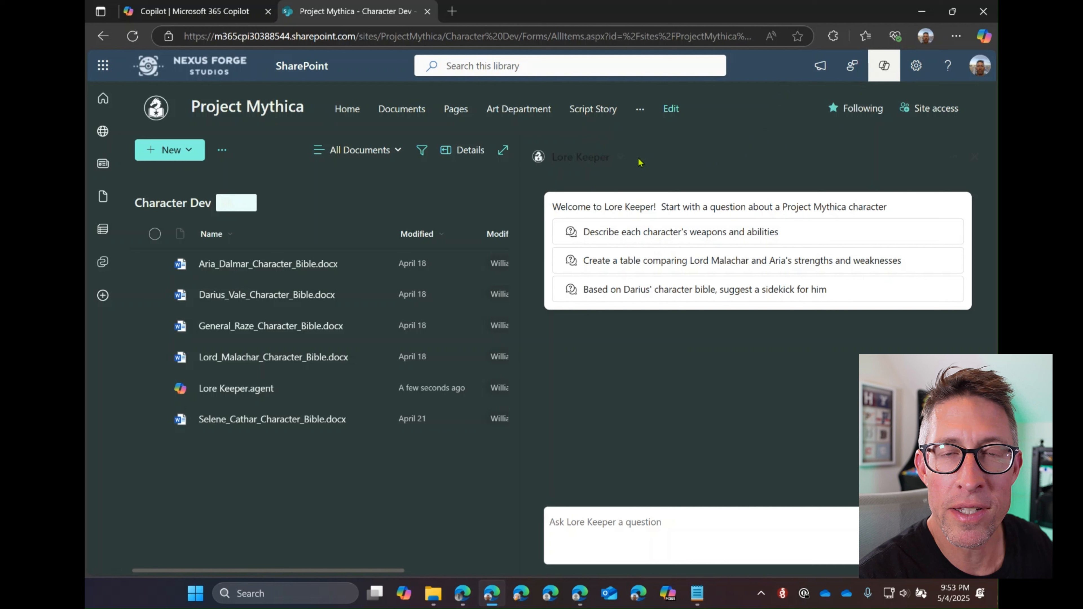
Close the library's Copilot chat and open the Lore Keeper.agent file from the Character Dev library.
left_click_drag(596, 154, 556, 155)
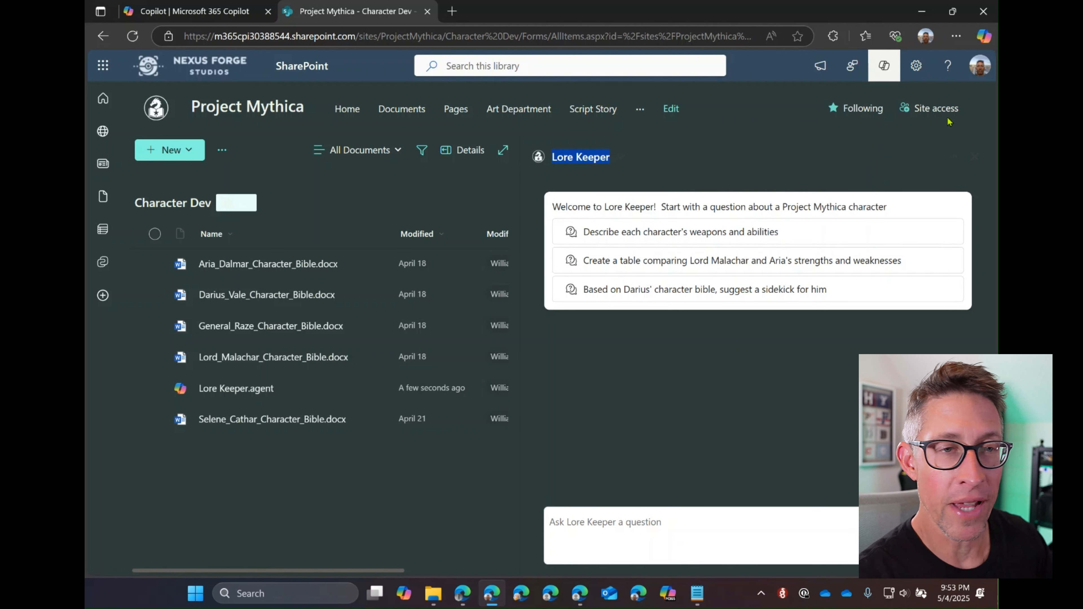
left_click(883, 65)
left_click(244, 388)
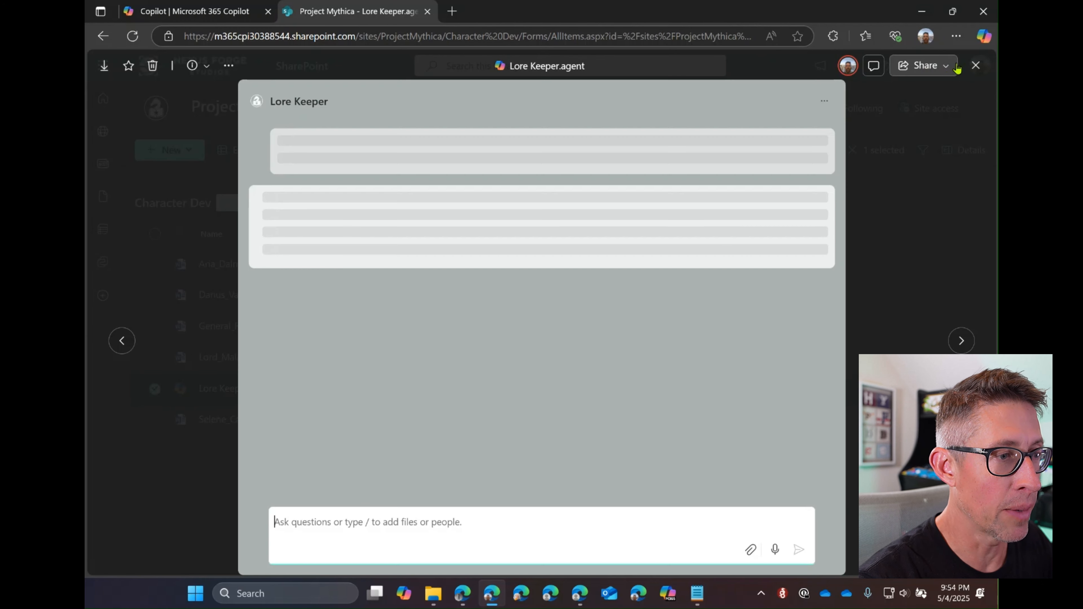
Start sharing the Lore Keeper agent and add two colleagues from the directory suggestions as recipients.
left_click(944, 66)
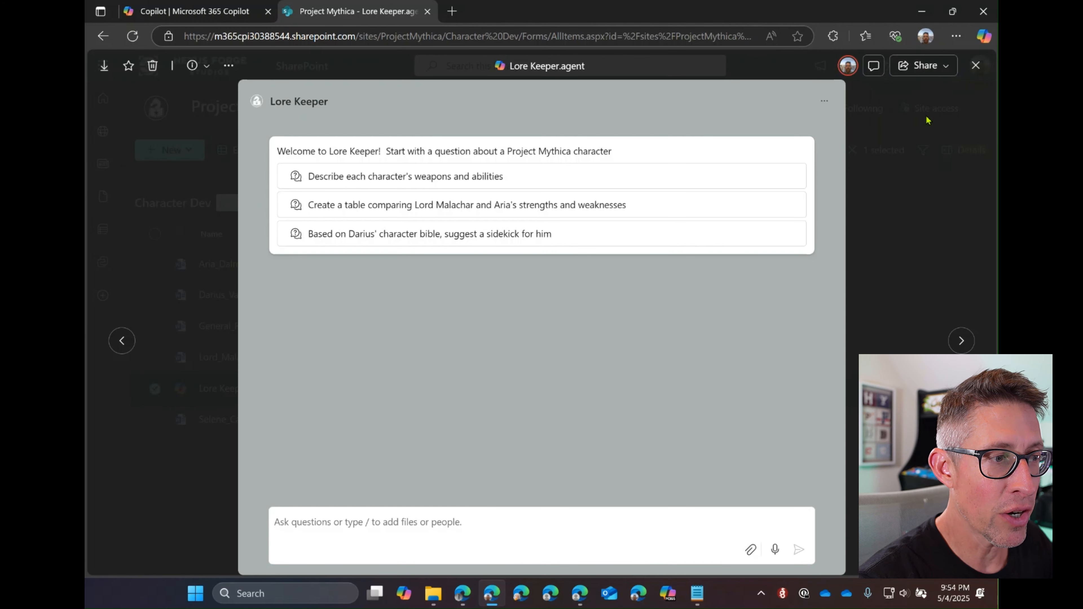
left_click(933, 114)
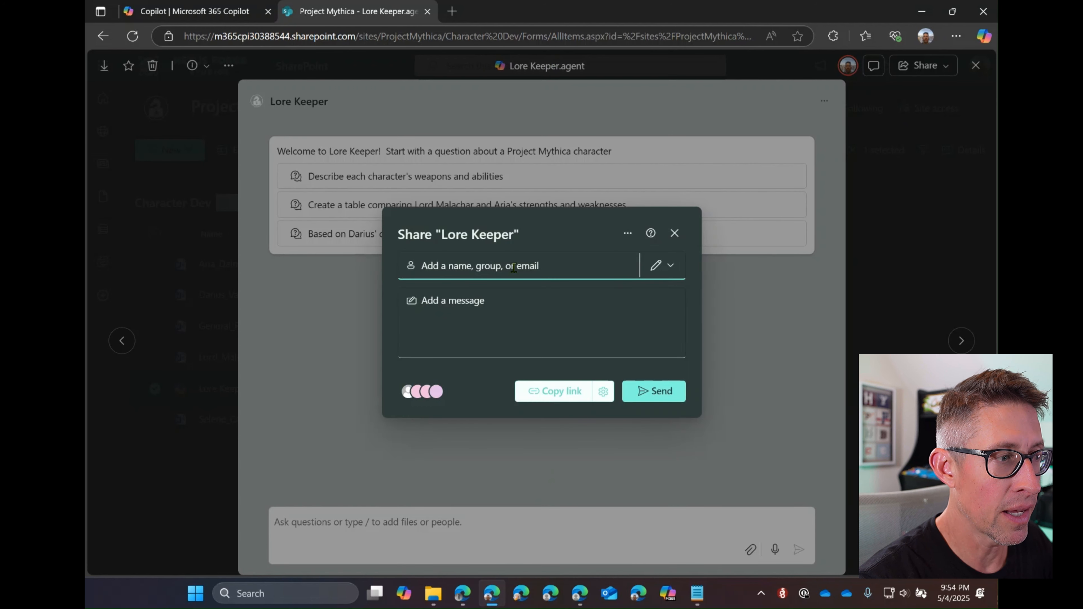
left_click(514, 267)
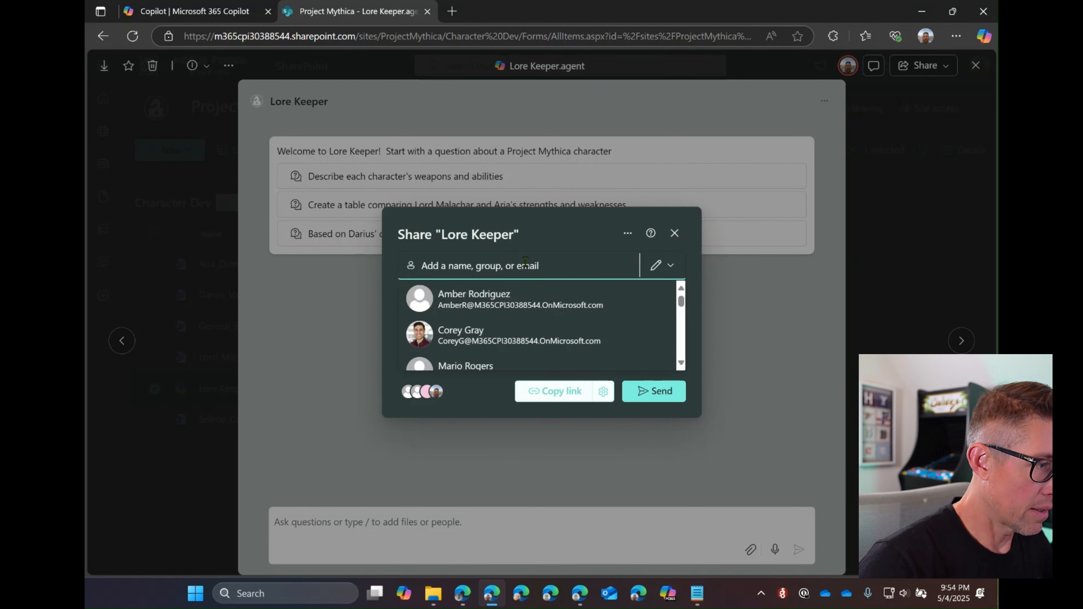
left_click(492, 332)
left_click(503, 279)
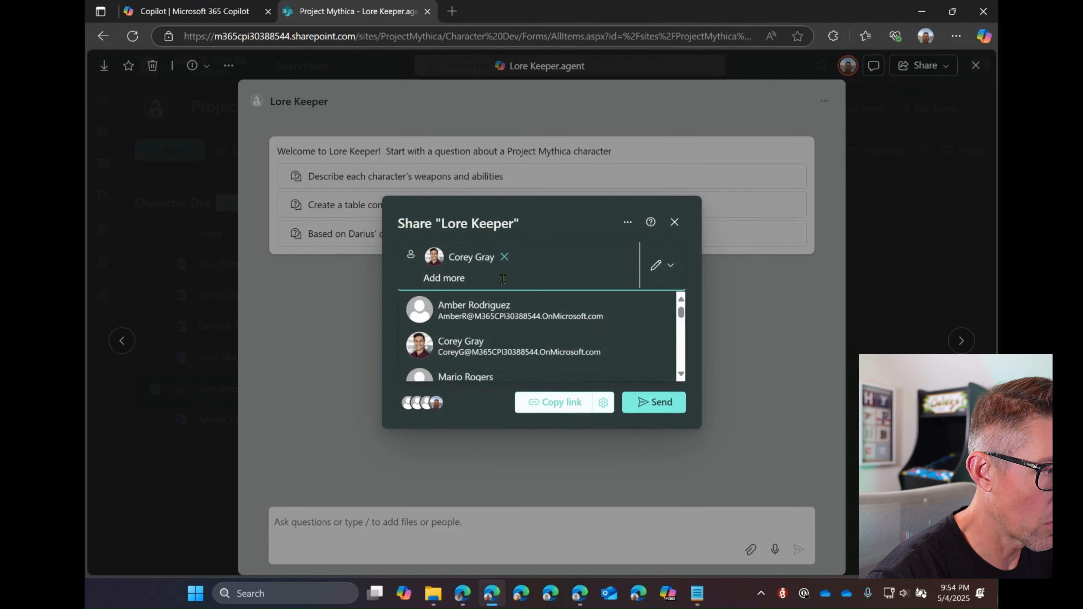
type("amber")
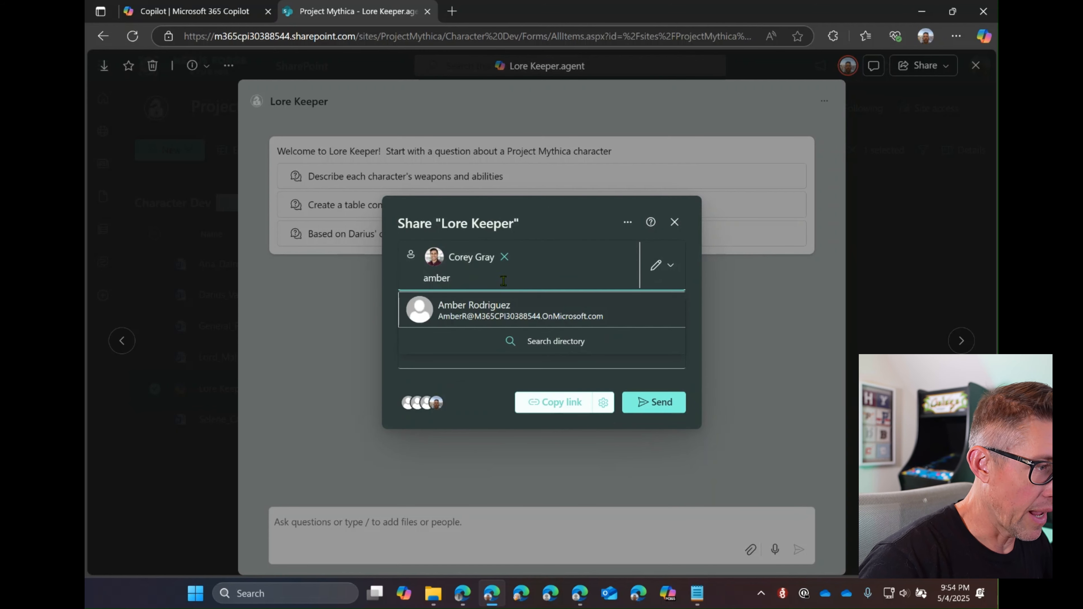
left_click(507, 309)
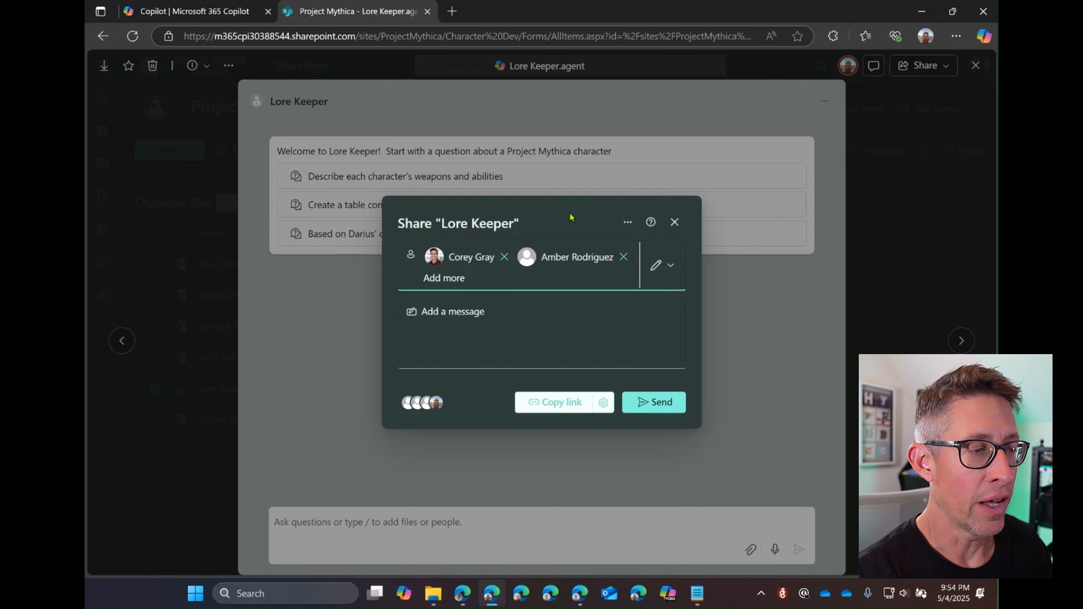
Send the Lore Keeper sharing invitation without a message and dismiss the confirmation.
left_click(662, 403)
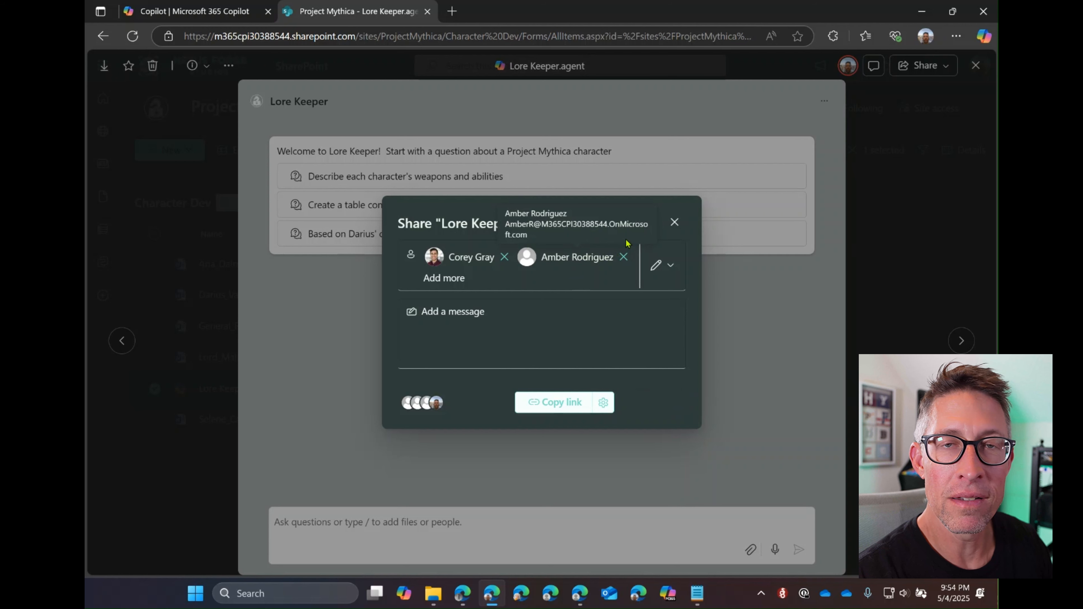
key("Return")
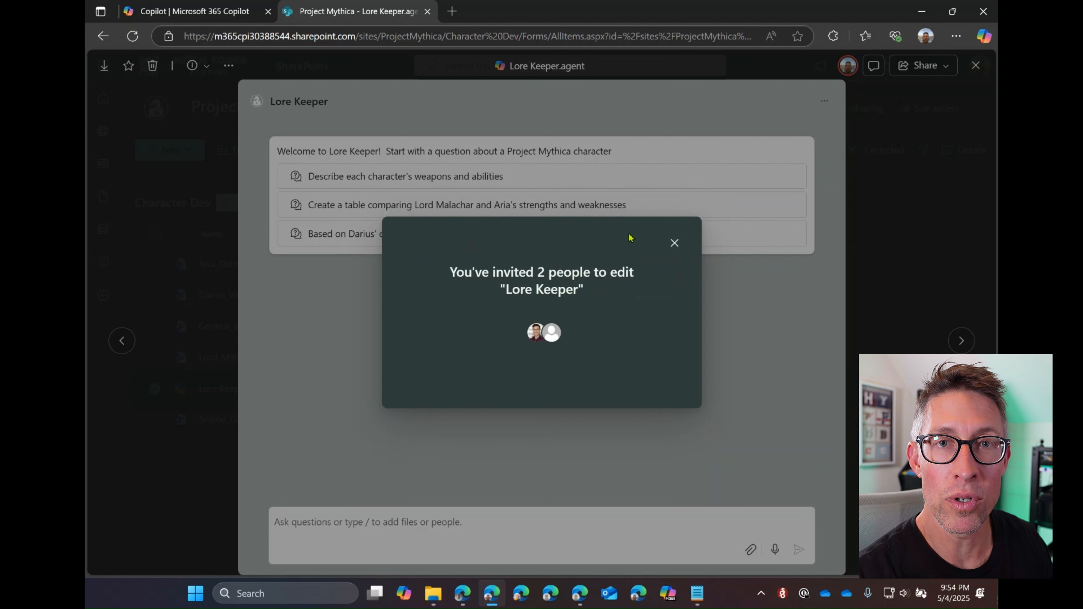
left_click(676, 248)
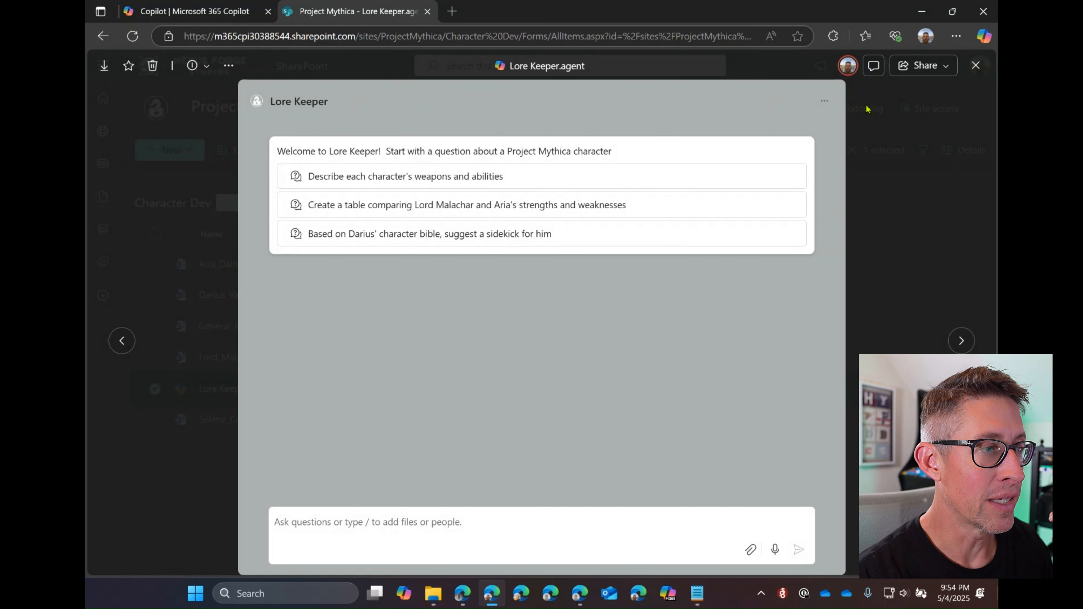